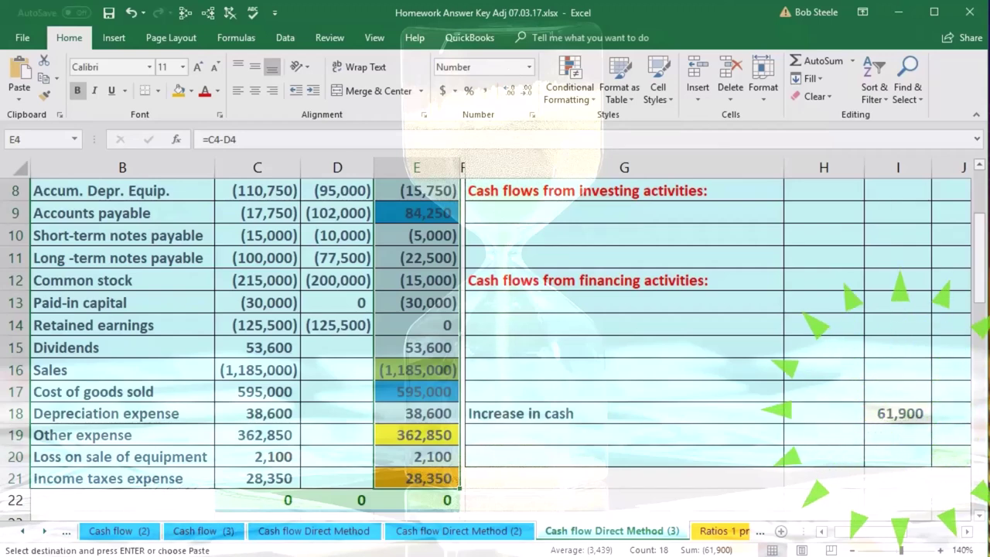
Review the account differences and the cash flow statement's completed operating section and its empty investing and financing sections
{"action": "left_click", "coordinate": [629, 433]}
{"action": "scroll", "coordinate": [631, 431], "scroll_direction": "up", "scroll_amount": 1}
{"action": "scroll", "coordinate": [630, 431], "scroll_direction": "up", "scroll_amount": 2}
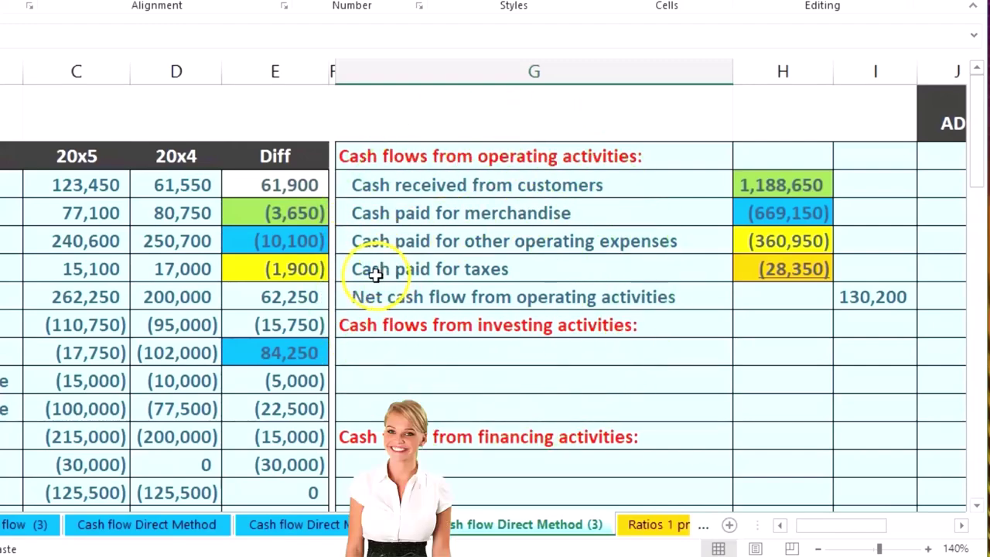
{"action": "scroll", "coordinate": [354, 356], "scroll_direction": "down", "scroll_amount": 2}
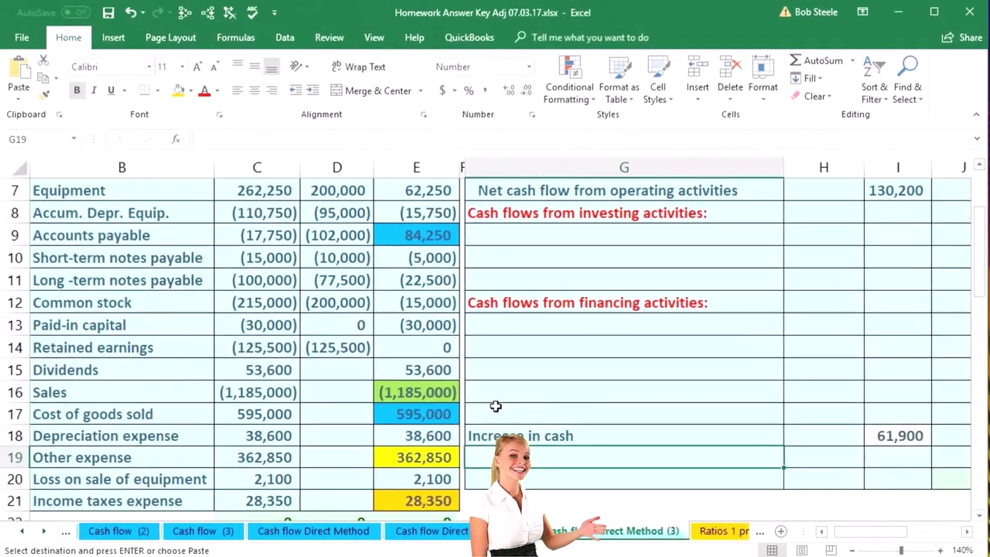
{"action": "scroll", "coordinate": [495, 405], "scroll_direction": "down", "scroll_amount": 3}
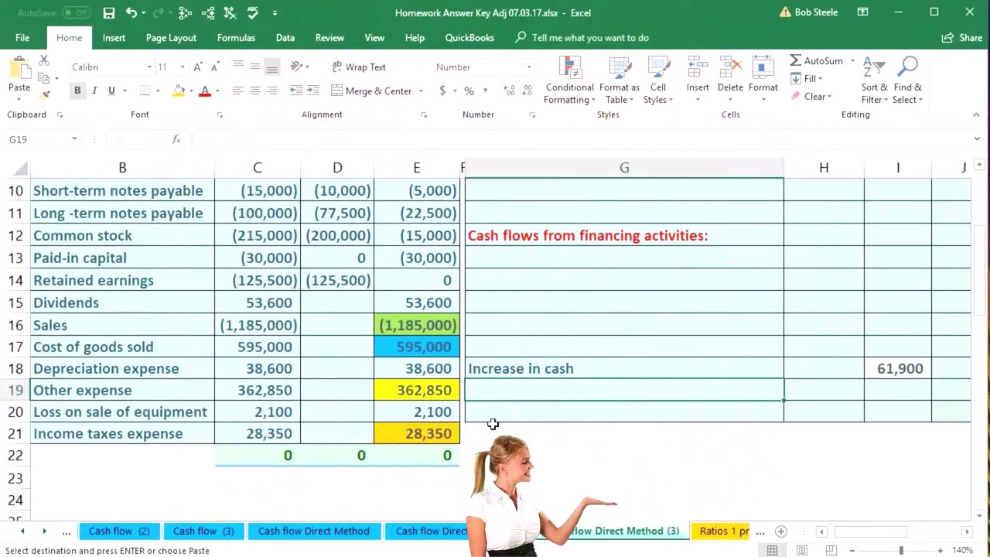
{"action": "scroll", "coordinate": [493, 424], "scroll_direction": "up", "scroll_amount": 2}
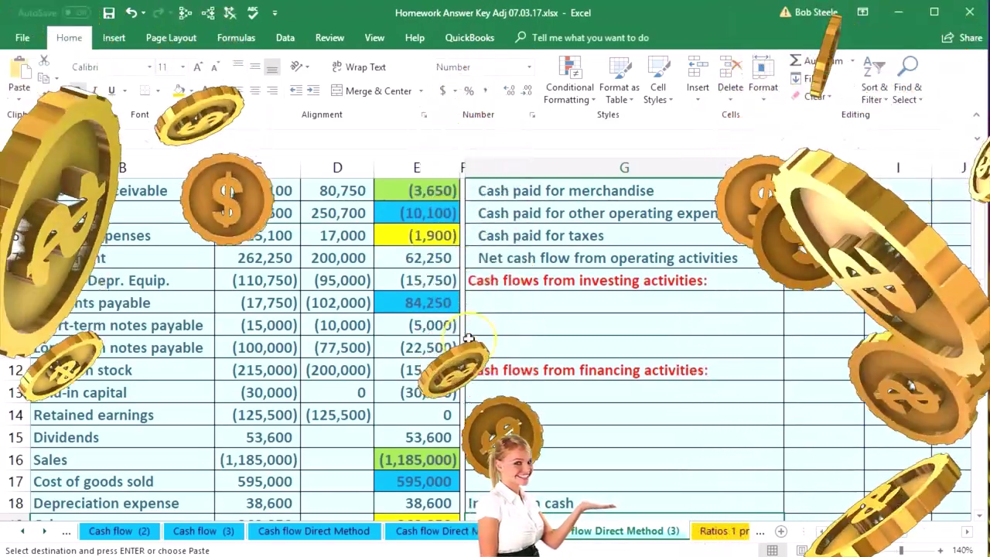
{"action": "scroll", "coordinate": [469, 338], "scroll_direction": "up", "scroll_amount": 1}
{"action": "scroll", "coordinate": [469, 339], "scroll_direction": "up", "scroll_amount": 1}
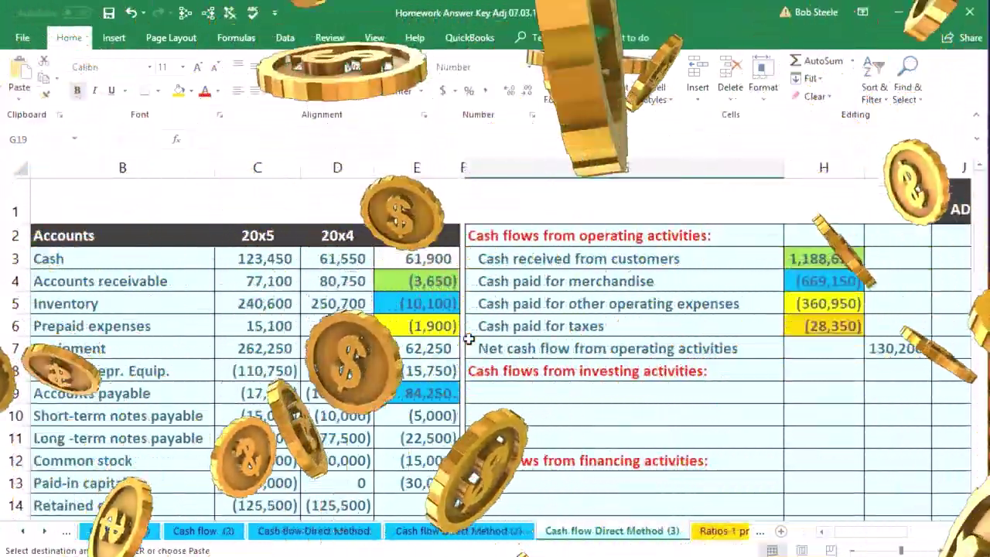
{"action": "scroll", "coordinate": [468, 339], "scroll_direction": "down", "scroll_amount": 3}
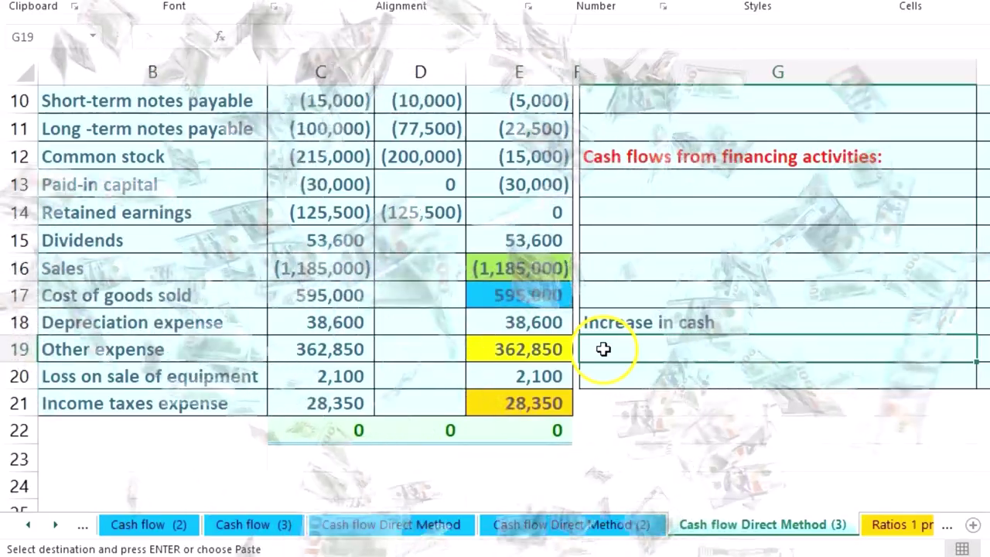
{"action": "scroll", "coordinate": [606, 348], "scroll_direction": "up", "scroll_amount": 1}
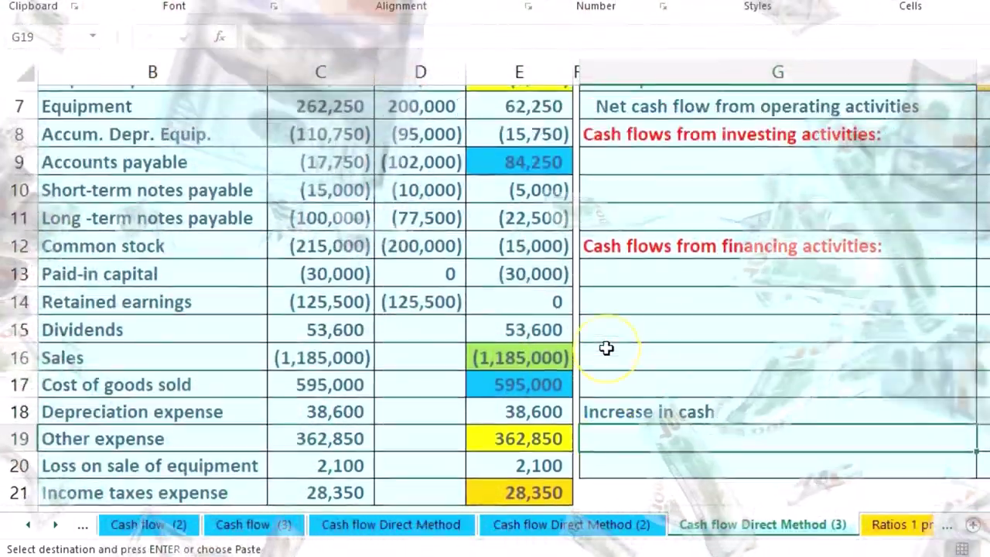
{"action": "scroll", "coordinate": [605, 348], "scroll_direction": "up", "scroll_amount": 2}
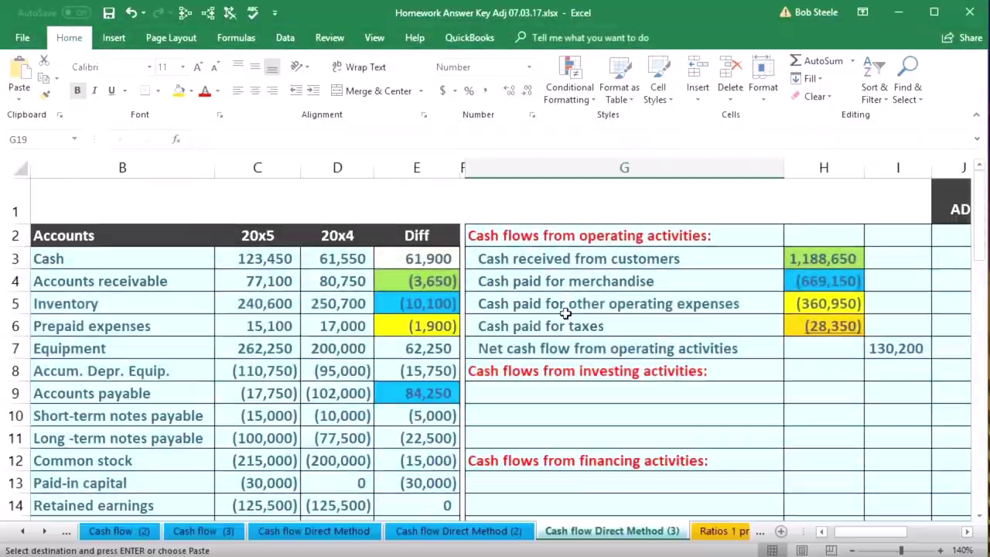
Fill the Equipment difference in cell E7 with standard red
{"action": "left_click", "coordinate": [430, 348]}
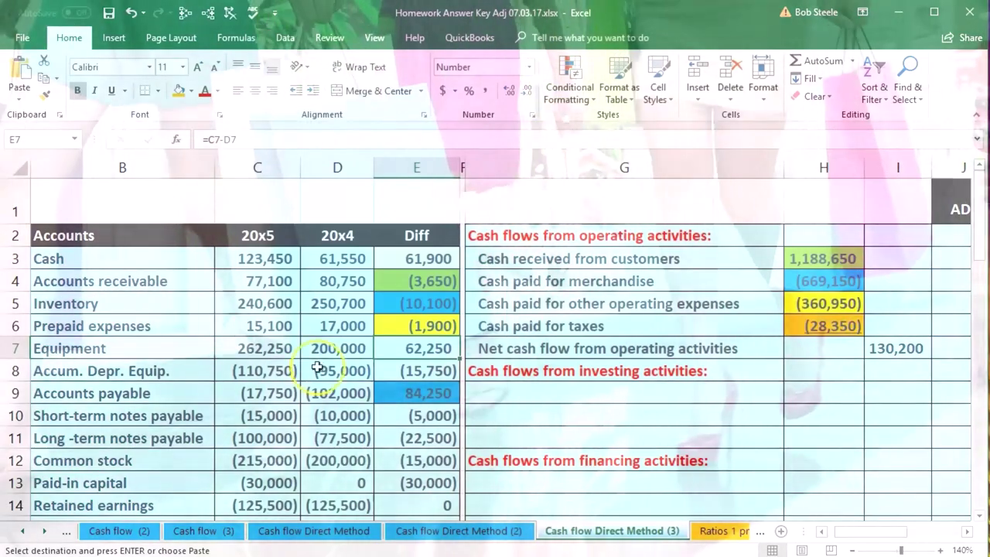
{"action": "right_click", "coordinate": [399, 353]}
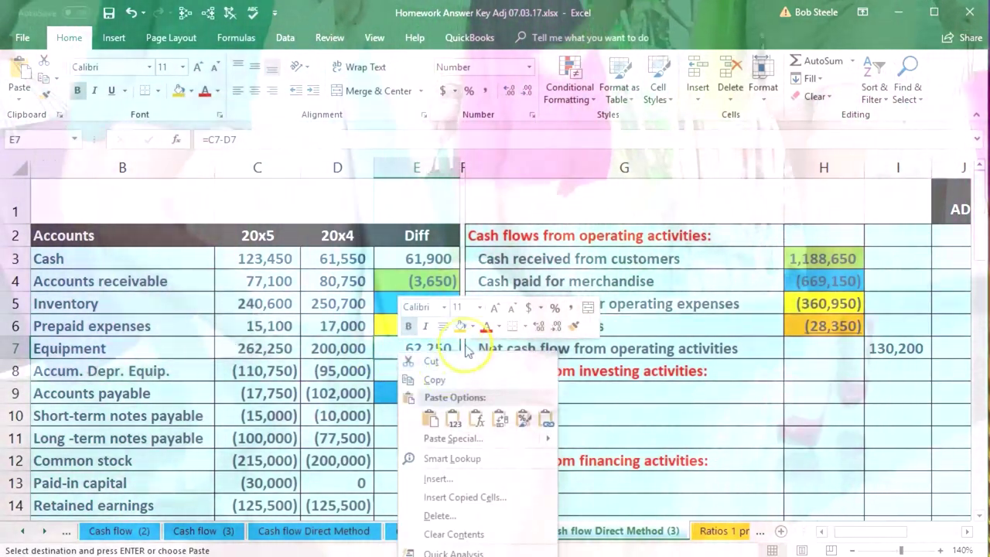
{"action": "left_click", "coordinate": [473, 328]}
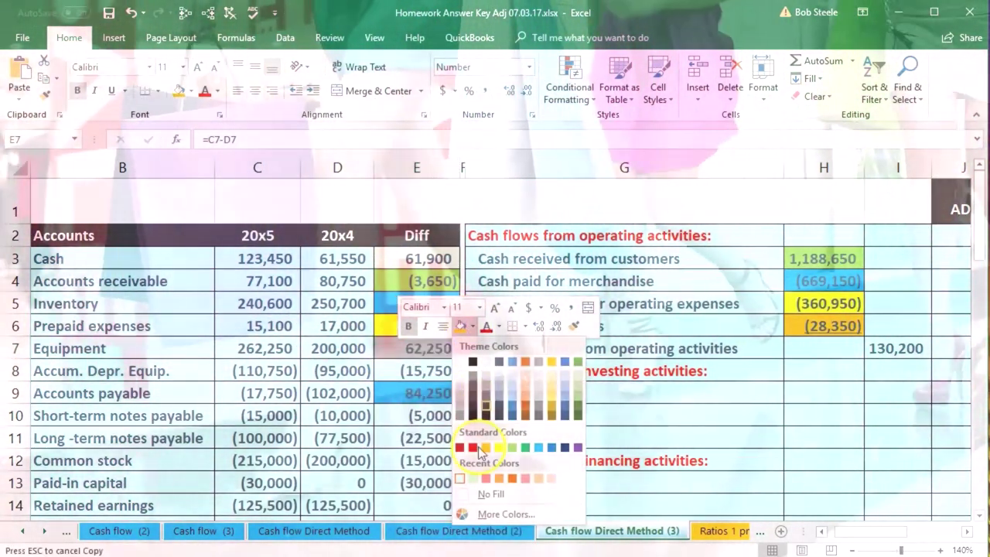
{"action": "left_click", "coordinate": [473, 447]}
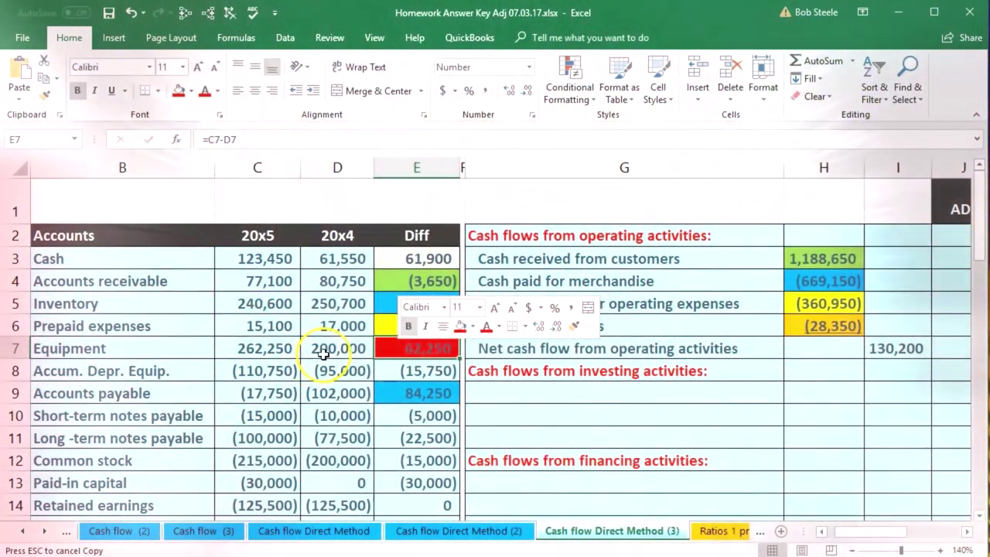
Examine the Equipment balances and the Diff cells for cash, inventory and accumulated depreciation against the investing and financing sections
{"action": "left_click", "coordinate": [334, 349]}
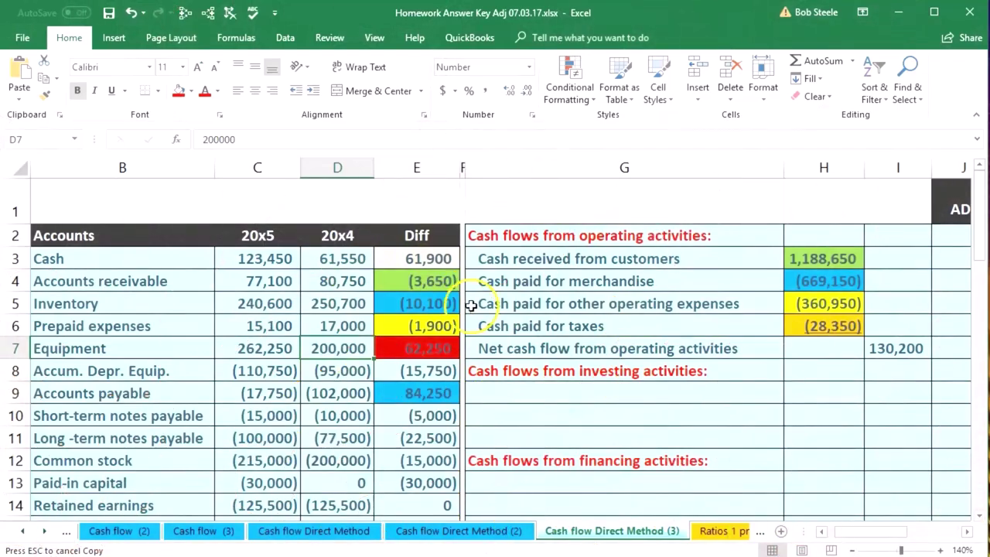
{"action": "left_click", "coordinate": [424, 285]}
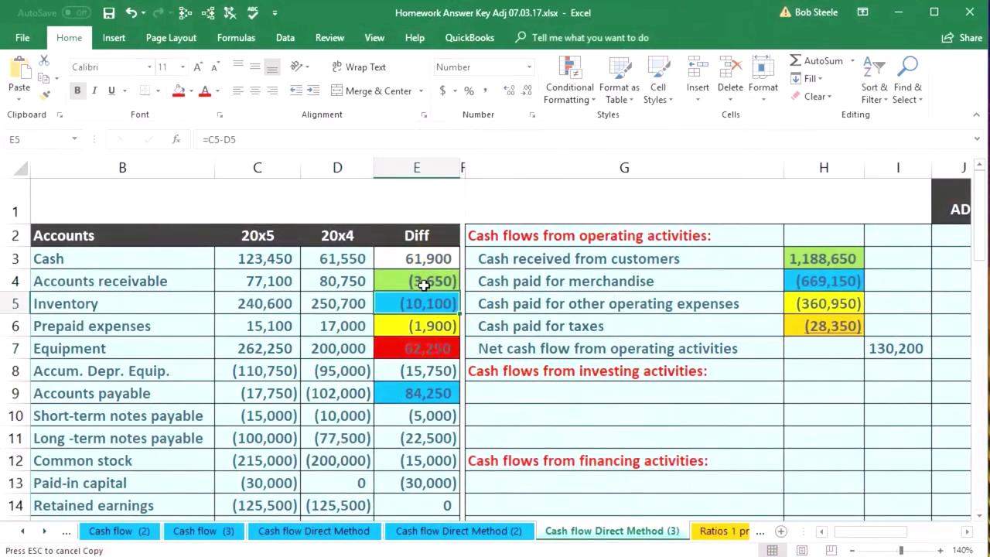
{"action": "key", "text": "Down"}
{"action": "key", "text": "Down"}
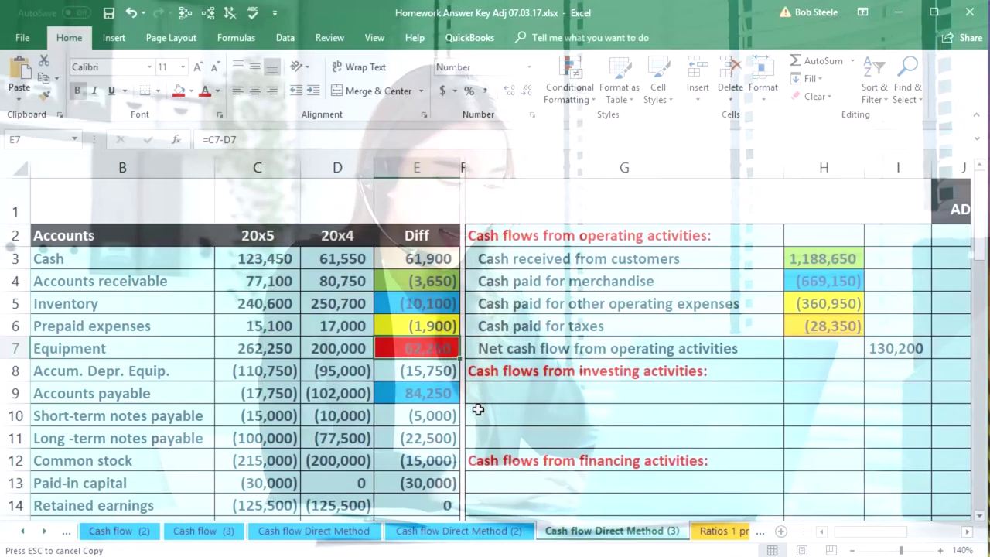
{"action": "left_click", "coordinate": [528, 404]}
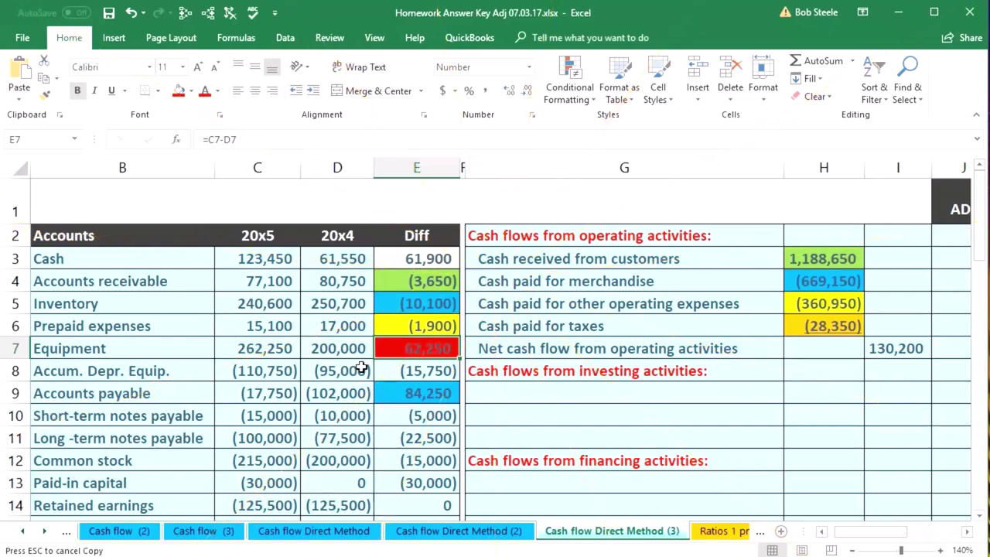
{"action": "left_click", "coordinate": [385, 371]}
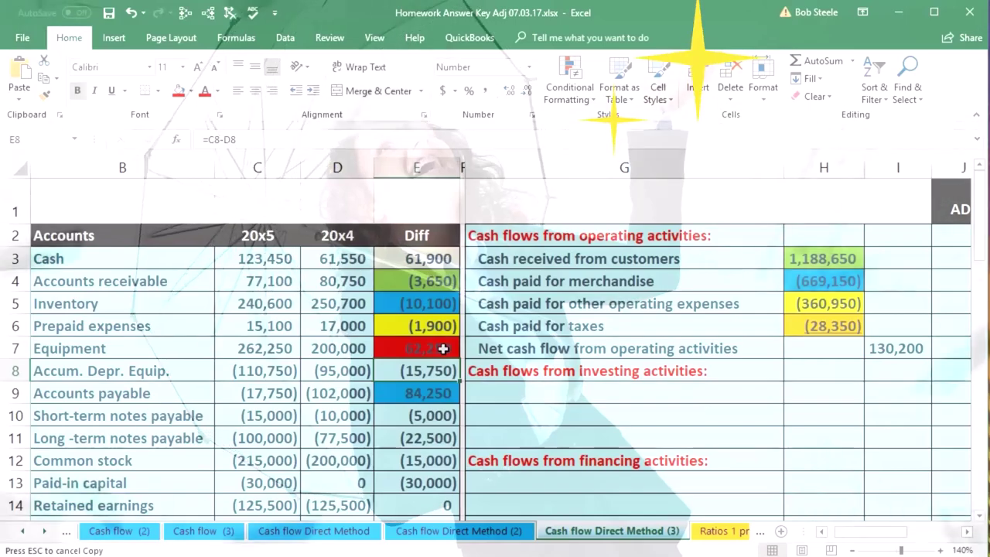
{"action": "left_click", "coordinate": [431, 261]}
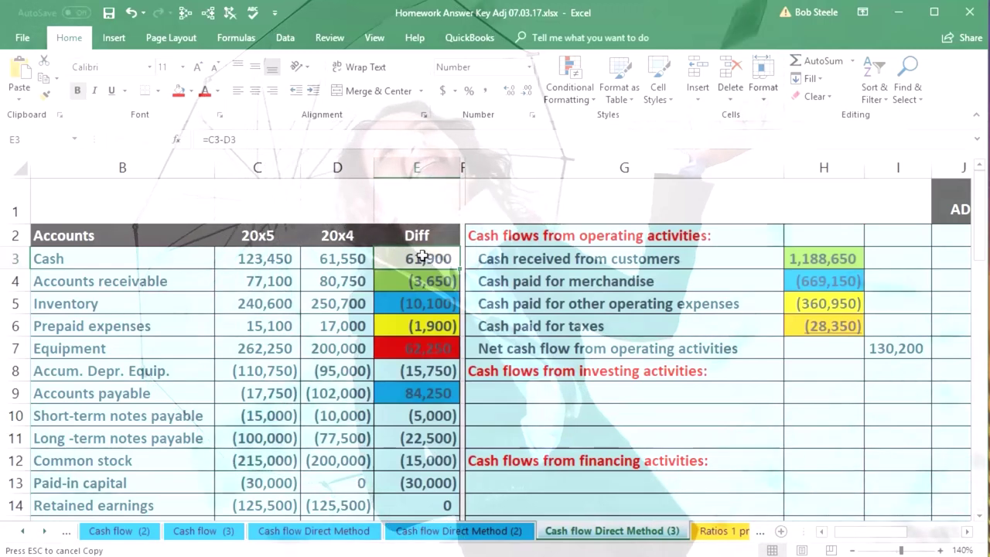
{"action": "left_click", "coordinate": [417, 352]}
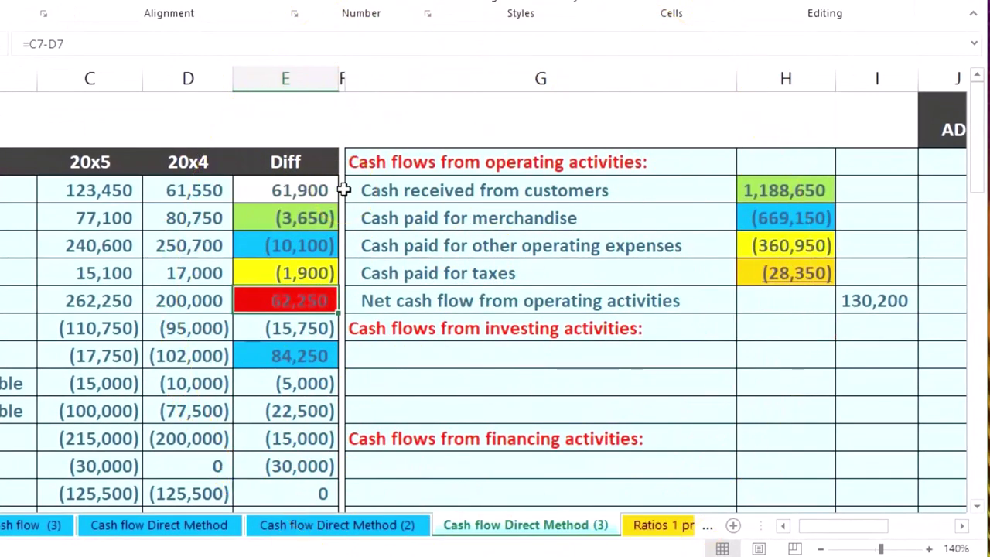
{"action": "scroll", "coordinate": [395, 333], "scroll_direction": "down", "scroll_amount": 1}
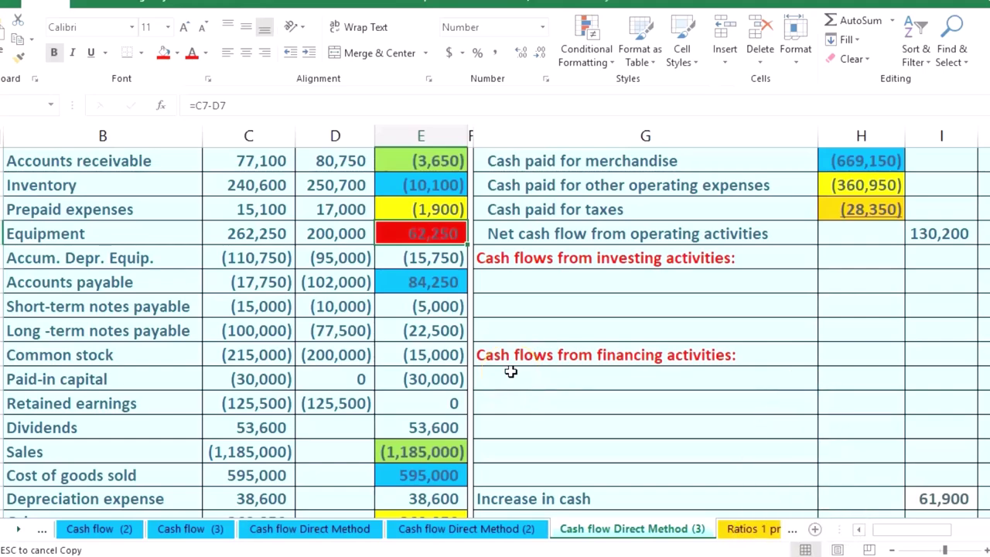
{"action": "scroll", "coordinate": [510, 372], "scroll_direction": "up", "scroll_amount": 2}
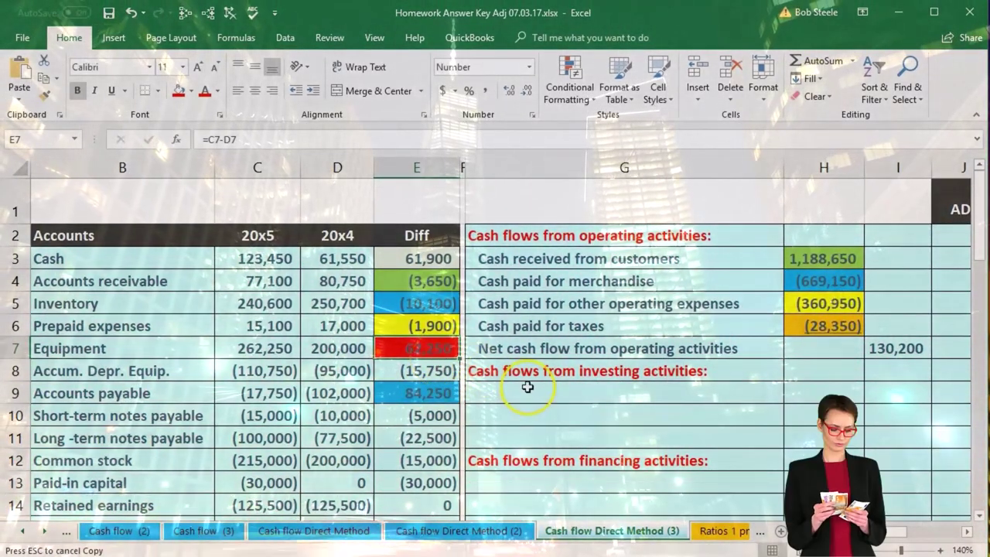
Fill the Diff cells for Accum. Depr. Equip. (E8) and Depreciation expense (E18) with red
{"action": "left_click", "coordinate": [434, 372]}
{"action": "right_click", "coordinate": [437, 371]}
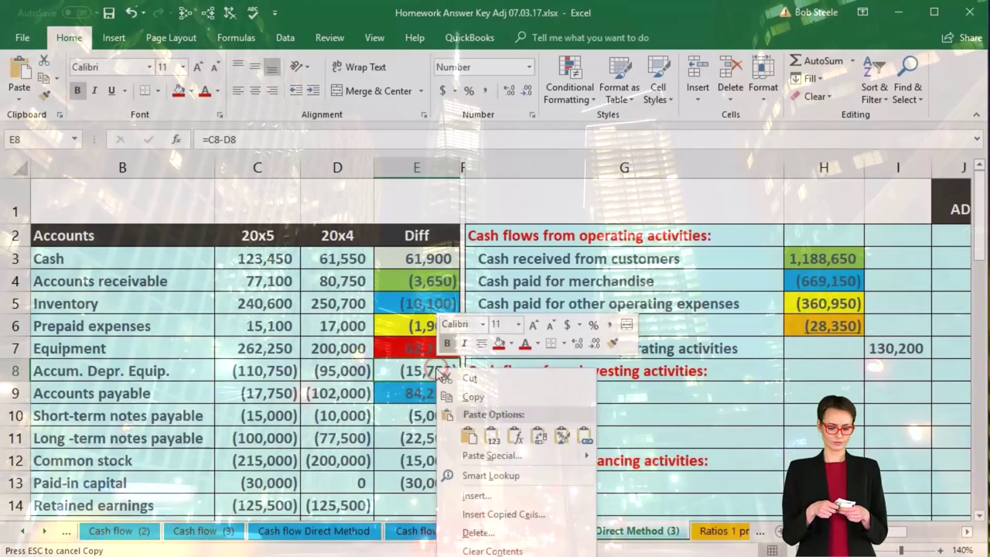
{"action": "left_click", "coordinate": [499, 343]}
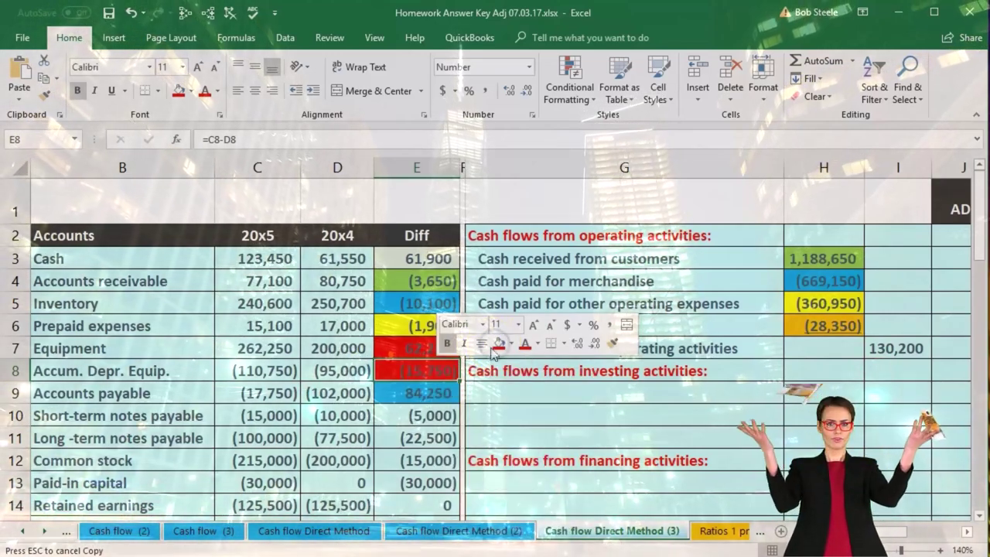
{"action": "left_click", "coordinate": [429, 428]}
{"action": "scroll", "coordinate": [430, 428], "scroll_direction": "down", "scroll_amount": 1}
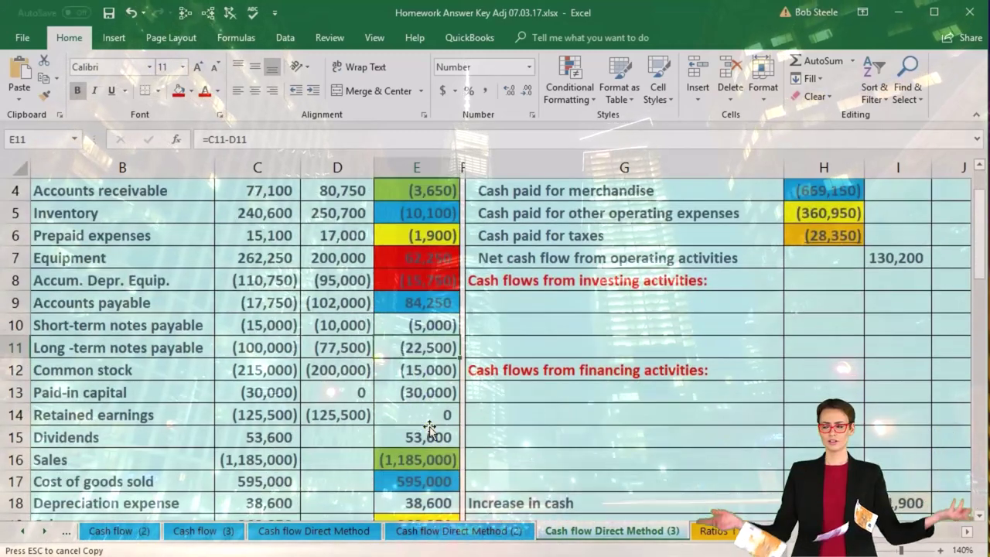
{"action": "scroll", "coordinate": [430, 428], "scroll_direction": "down", "scroll_amount": 1}
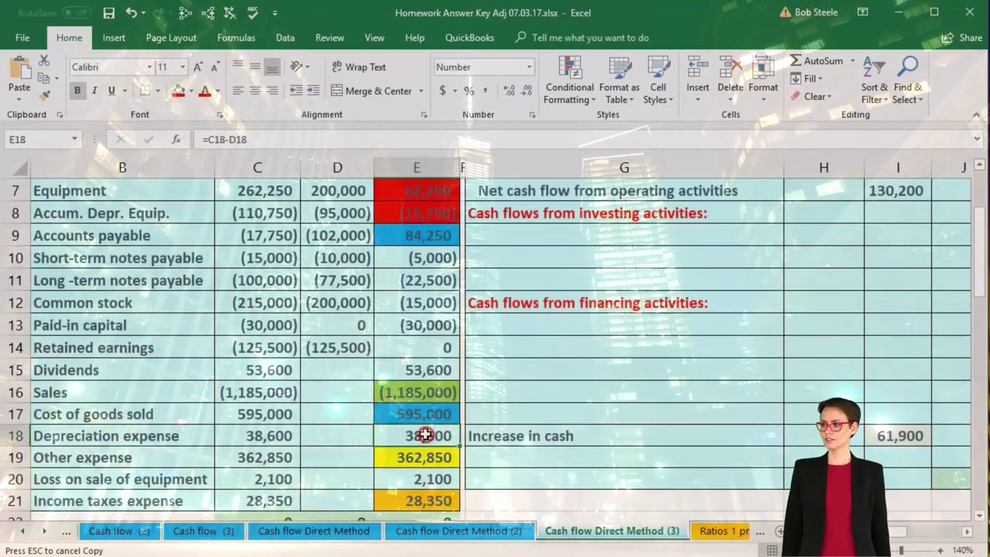
{"action": "right_click", "coordinate": [427, 435]}
{"action": "left_click", "coordinate": [486, 475]}
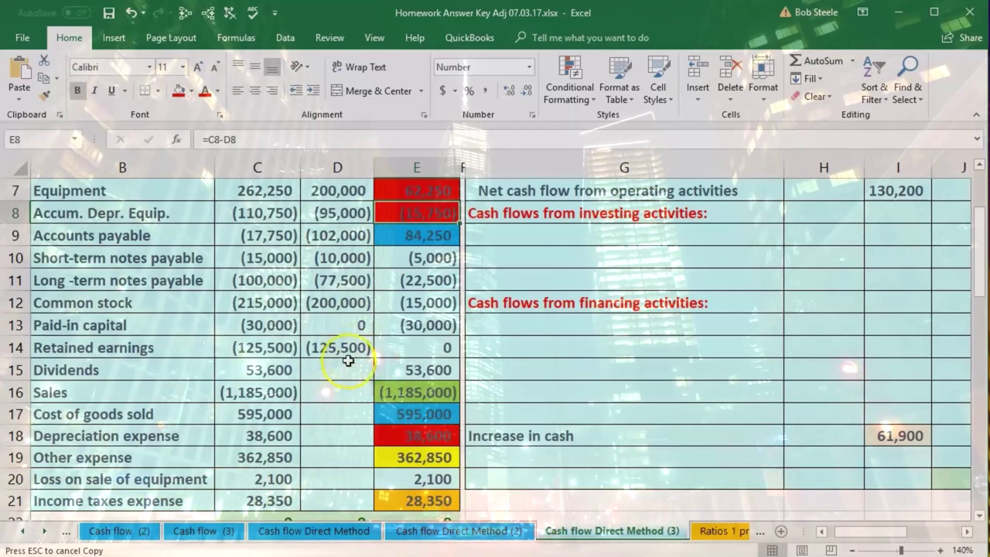
Fill the Diff cell for Loss on sale of equipment (E20) with the same red as accumulated depreciation
{"action": "left_click", "coordinate": [389, 214]}
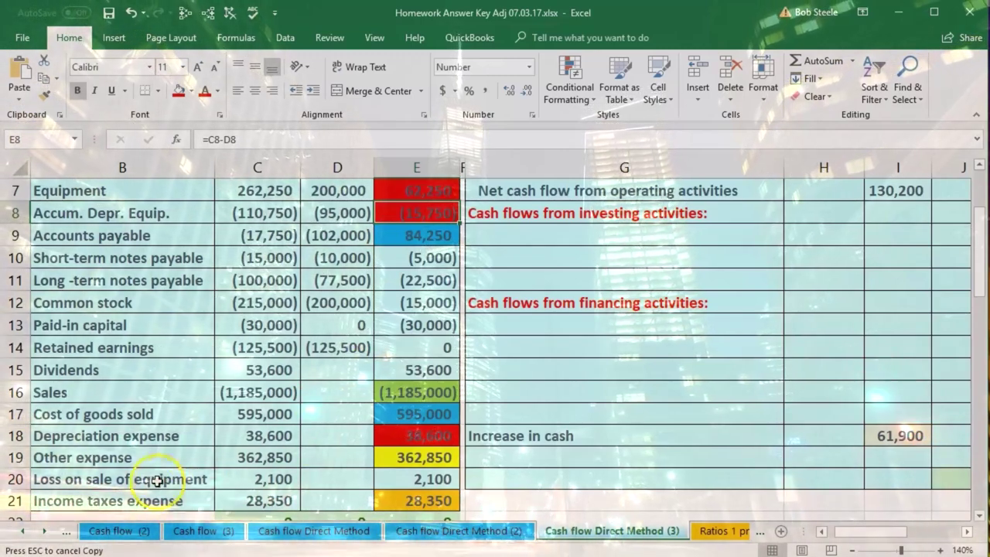
{"action": "left_click", "coordinate": [400, 479]}
{"action": "right_click", "coordinate": [400, 481]}
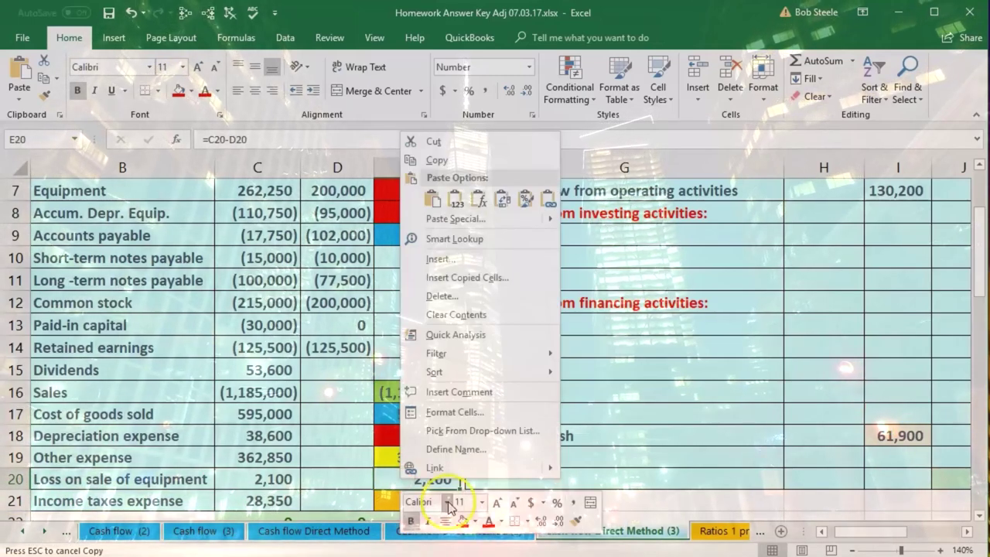
{"action": "left_click", "coordinate": [459, 505]}
{"action": "left_click", "coordinate": [462, 521]}
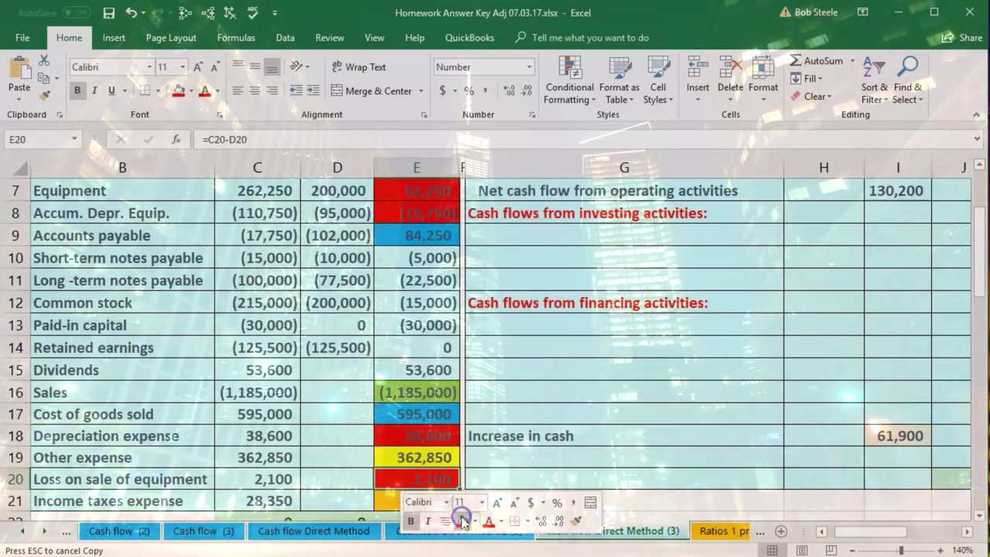
Enter the line label "Cash paid for purchase of equipment" in G9 under investing activities and select its amount cell H9
{"action": "left_click", "coordinate": [442, 327]}
{"action": "scroll", "coordinate": [440, 287], "scroll_direction": "up", "scroll_amount": 1}
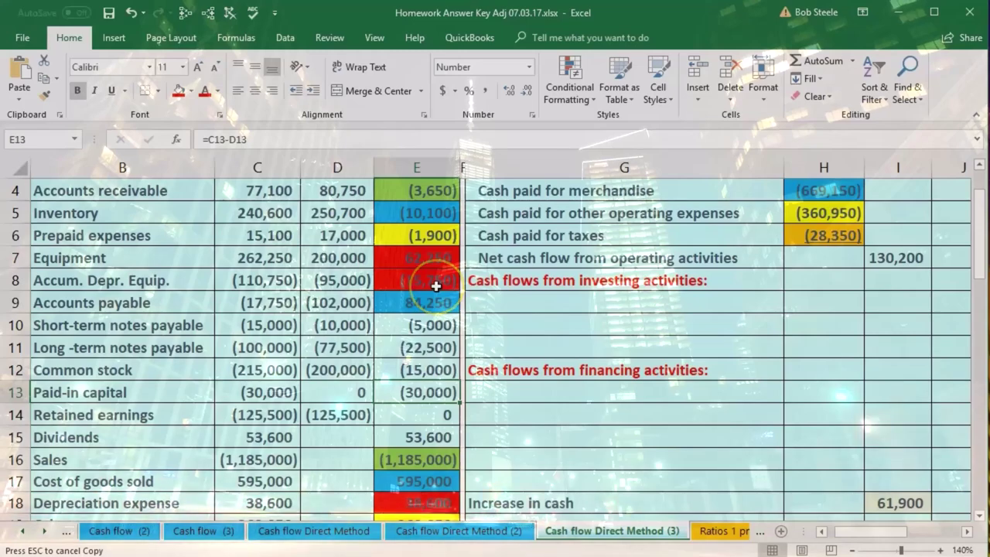
{"action": "scroll", "coordinate": [437, 286], "scroll_direction": "down", "scroll_amount": 1}
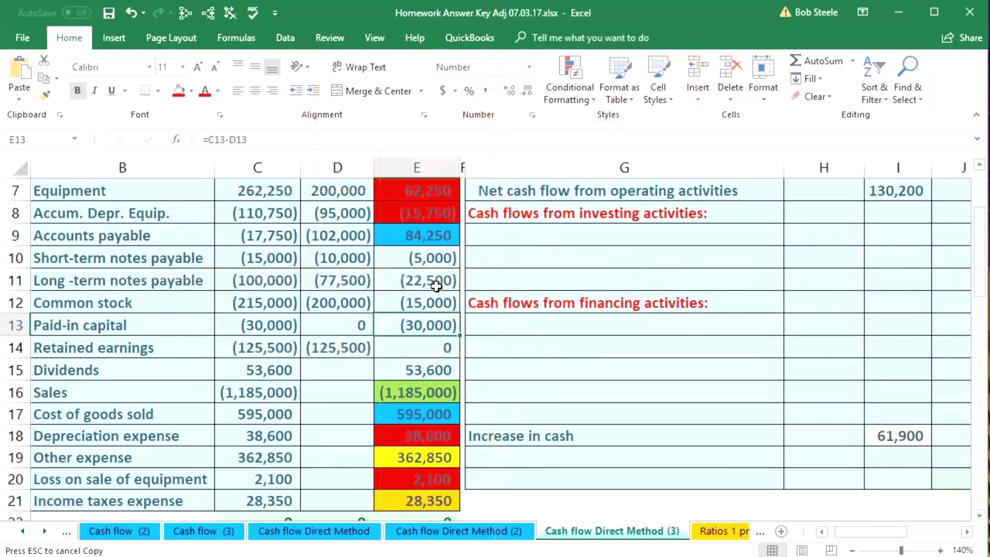
{"action": "scroll", "coordinate": [436, 286], "scroll_direction": "up", "scroll_amount": 2}
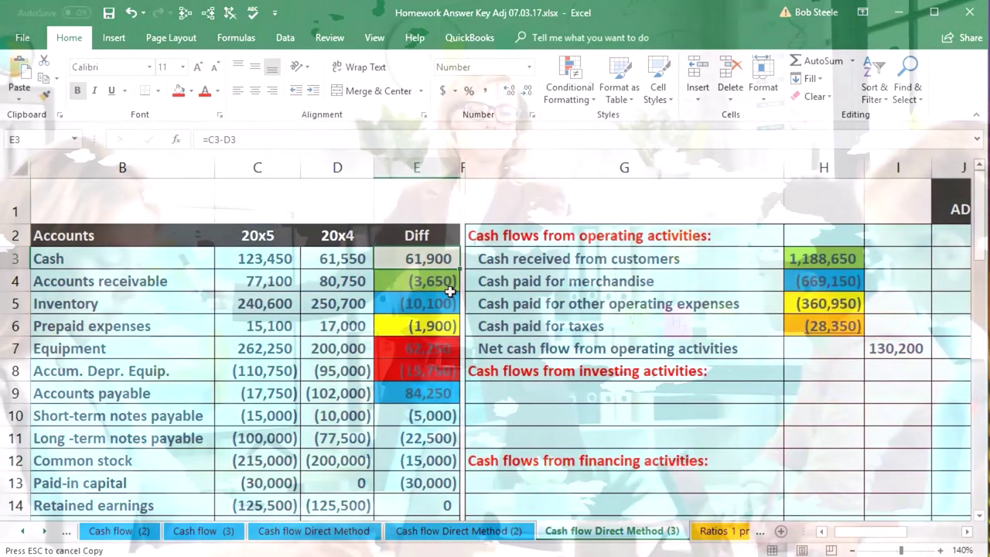
{"action": "left_click", "coordinate": [437, 353]}
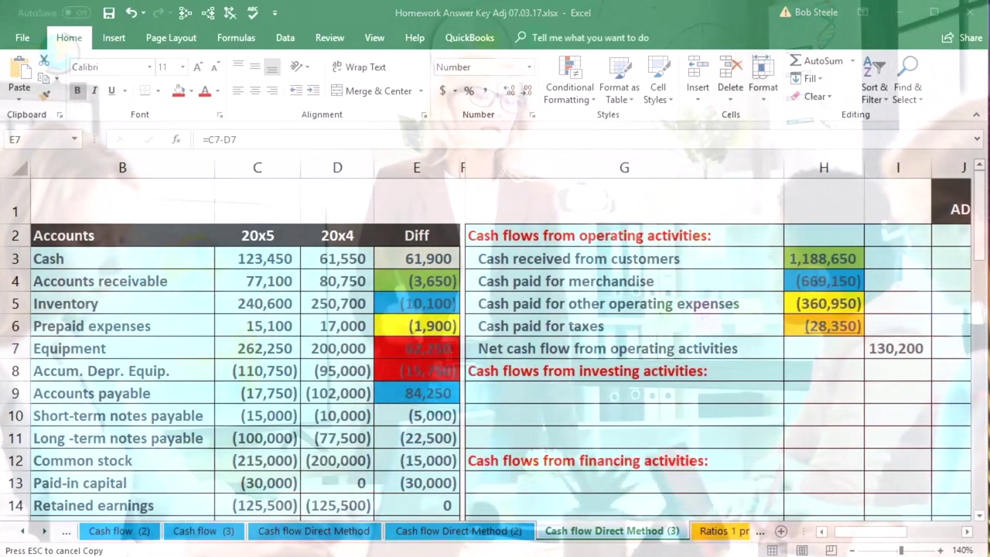
{"action": "left_click", "coordinate": [621, 400]}
{"action": "type", "text": "Cash paid for purchase of equipment"}
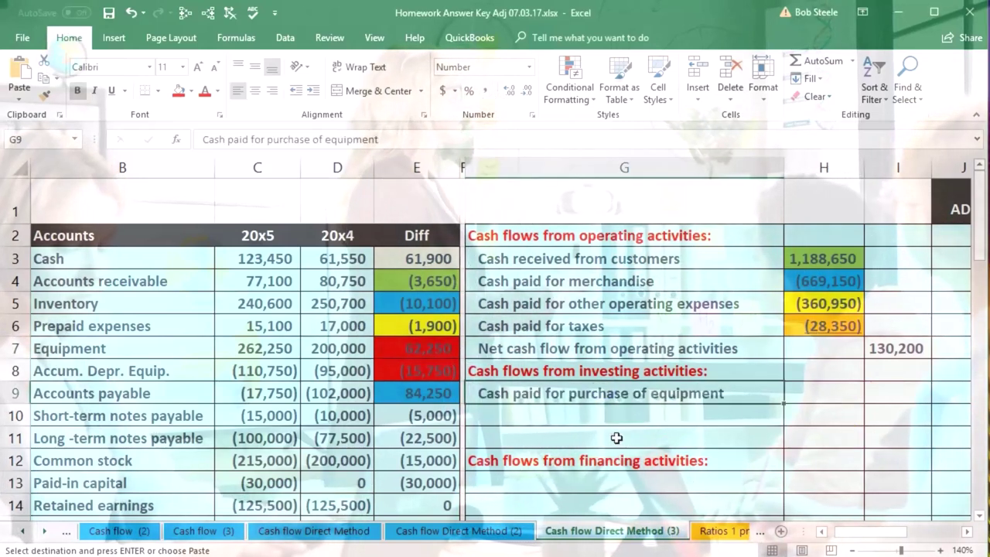
{"action": "left_click", "coordinate": [809, 391]}
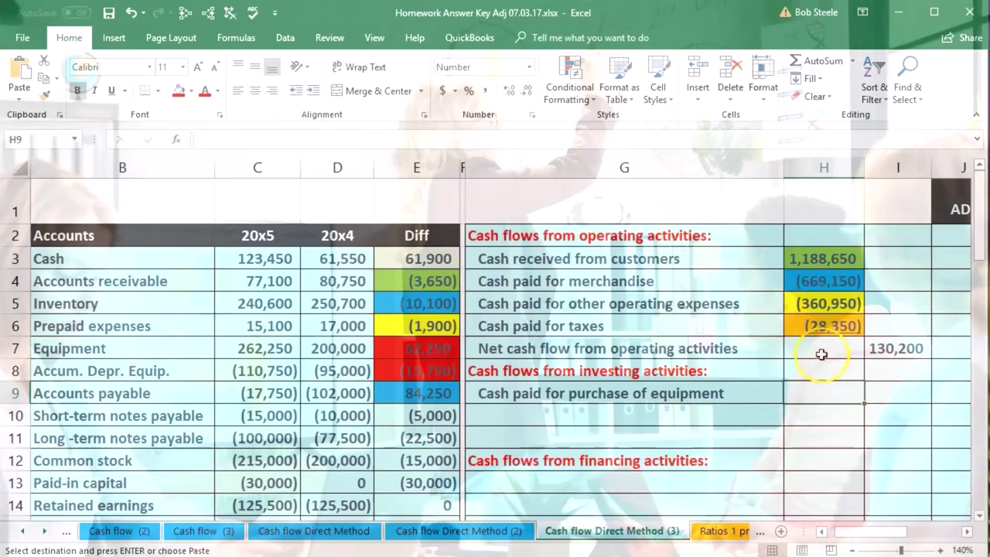
Enter the formula =-E7-E8-E18-E20 in H9 as the cash paid for purchase of equipment
{"action": "type", "text": "-"}
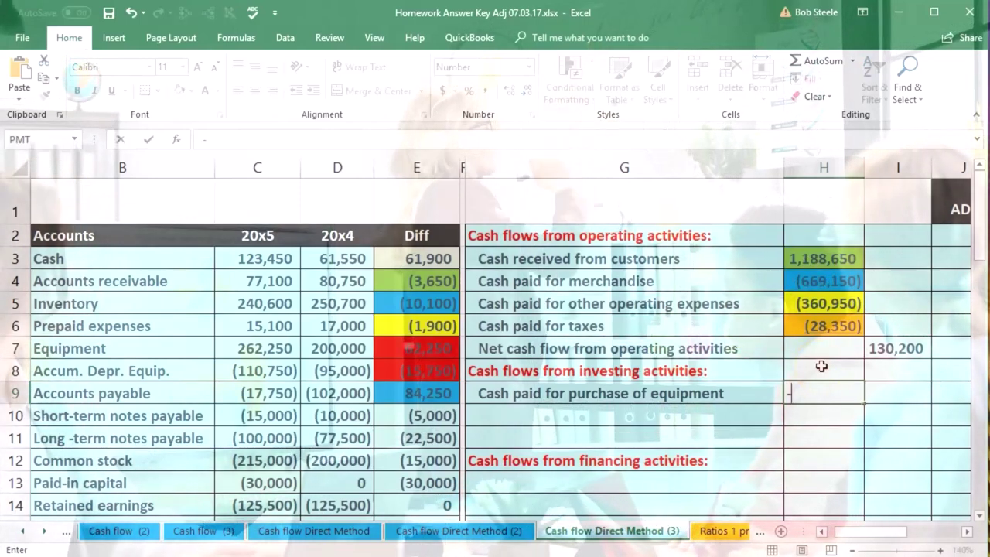
{"action": "left_click", "coordinate": [440, 347]}
{"action": "type", "text": "-"}
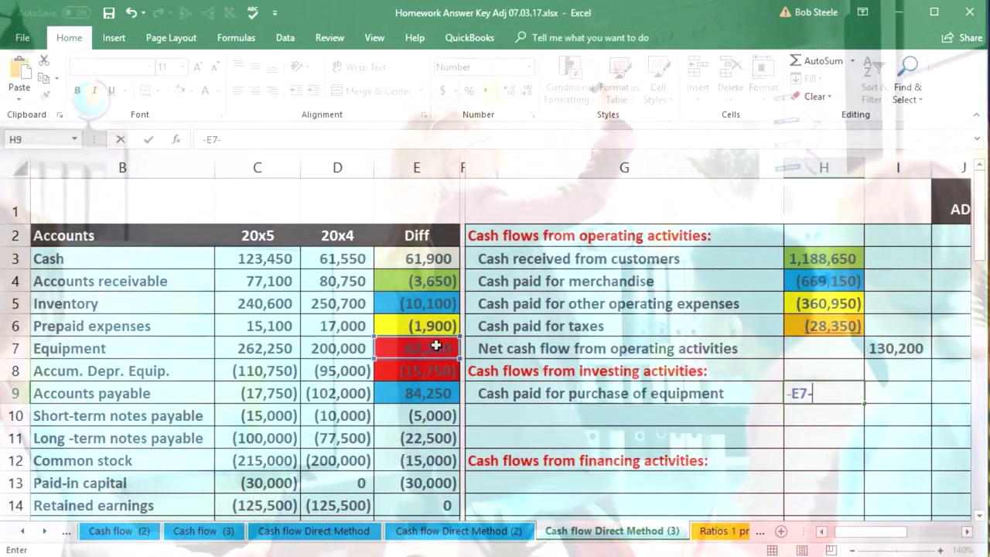
{"action": "left_click", "coordinate": [417, 369]}
{"action": "type", "text": "-"}
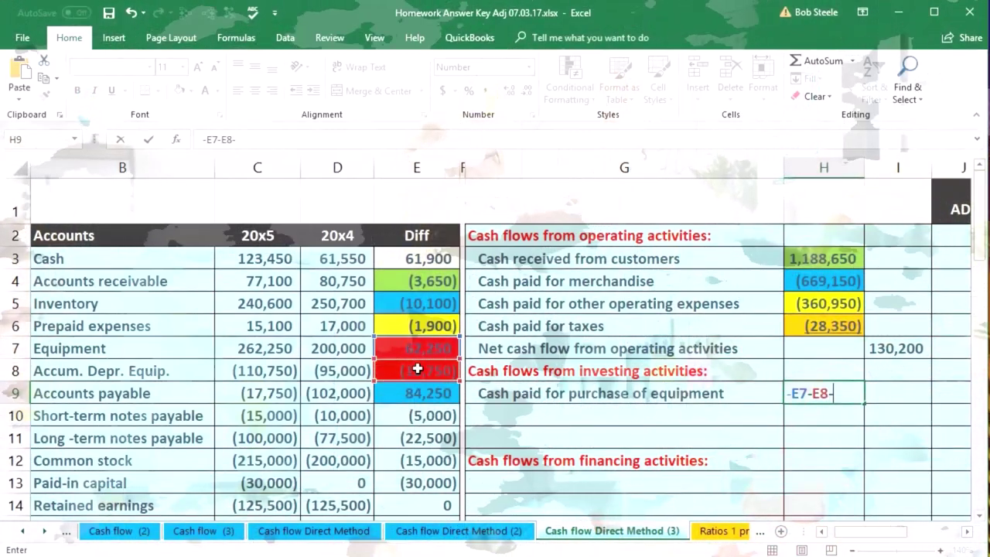
{"action": "scroll", "coordinate": [417, 402], "scroll_direction": "down", "scroll_amount": 2}
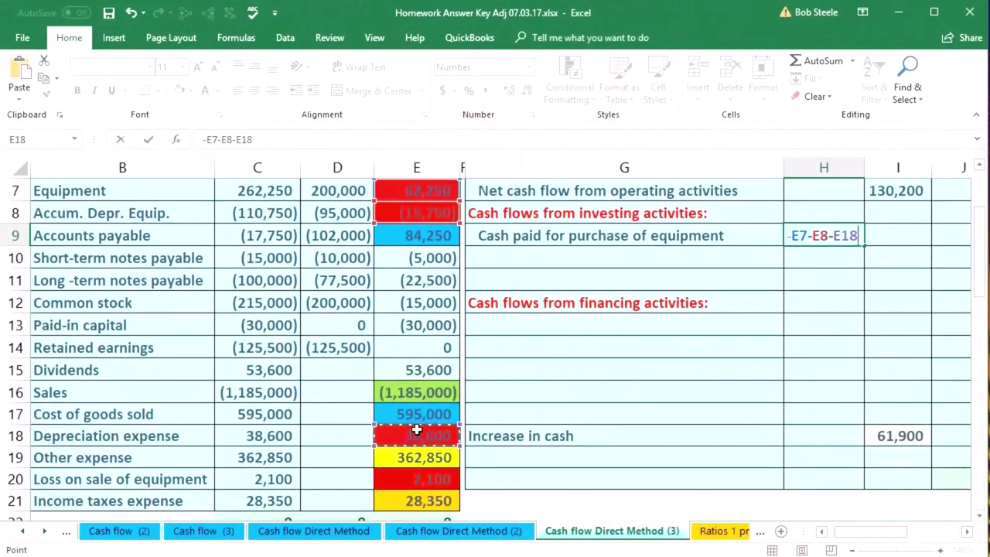
{"action": "left_click", "coordinate": [411, 473]}
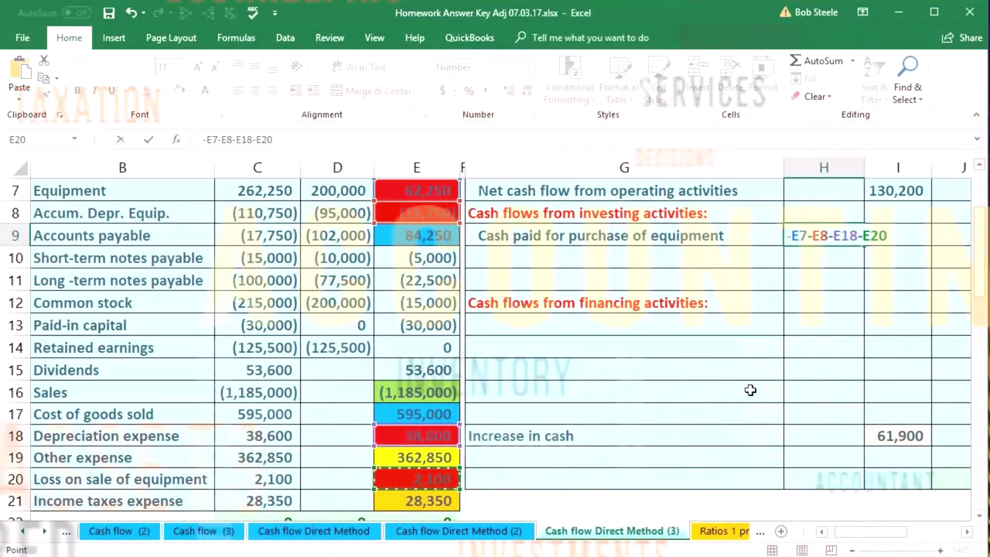
{"action": "key", "text": "Return"}
{"action": "scroll", "coordinate": [751, 390], "scroll_direction": "up", "scroll_amount": 1}
{"action": "left_click", "coordinate": [827, 307]}
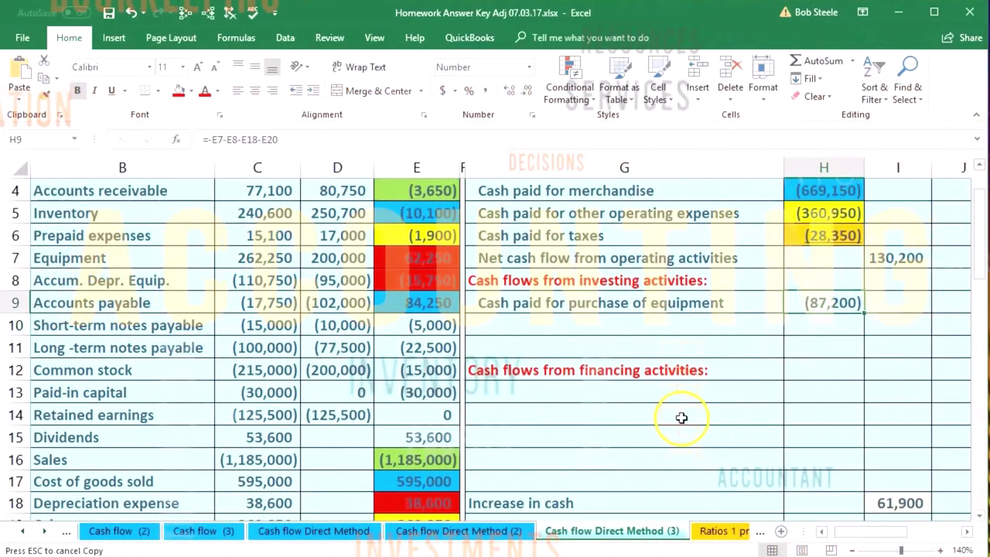
Fill the cash paid for purchase of equipment amount (H9) with the same red as the Equipment Diff cell
{"action": "scroll", "coordinate": [748, 376], "scroll_direction": "up", "scroll_amount": 1}
{"action": "left_click", "coordinate": [409, 343]}
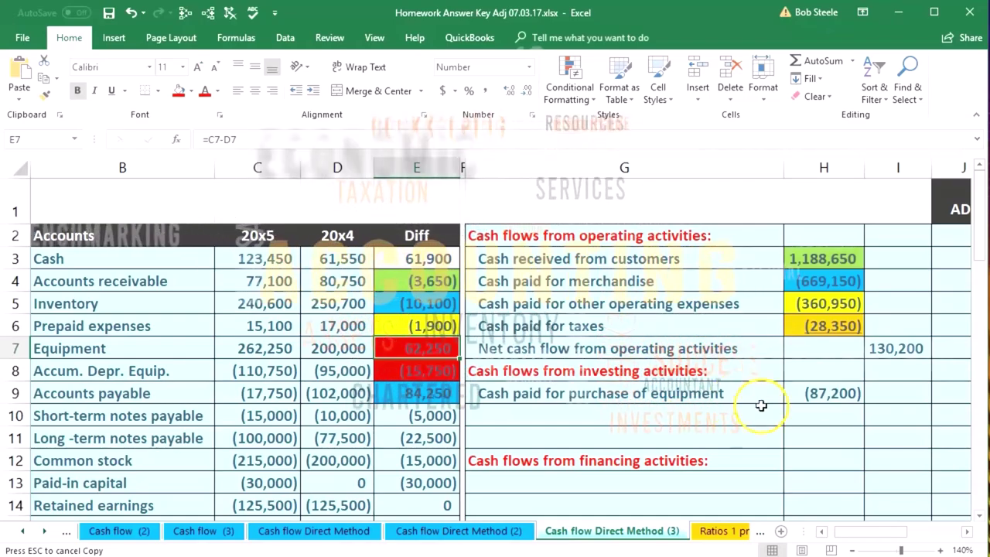
{"action": "left_click", "coordinate": [816, 394]}
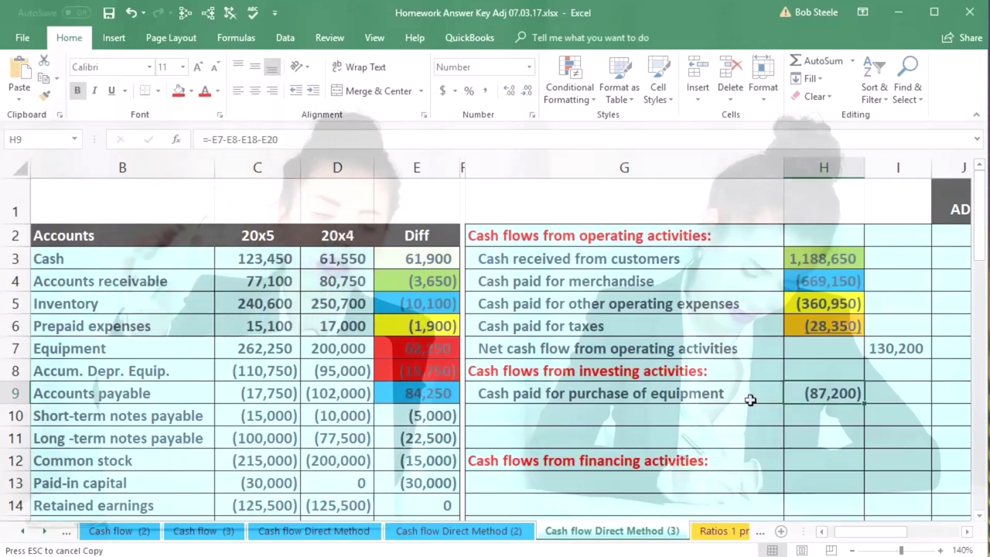
{"action": "right_click", "coordinate": [795, 397]}
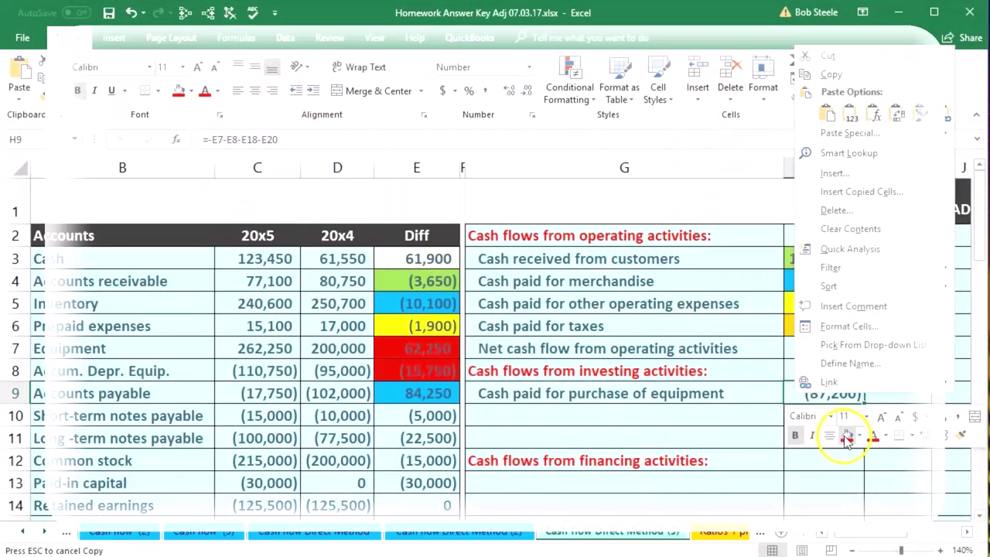
{"action": "key", "text": "Escape"}
{"action": "left_click", "coordinate": [661, 416]}
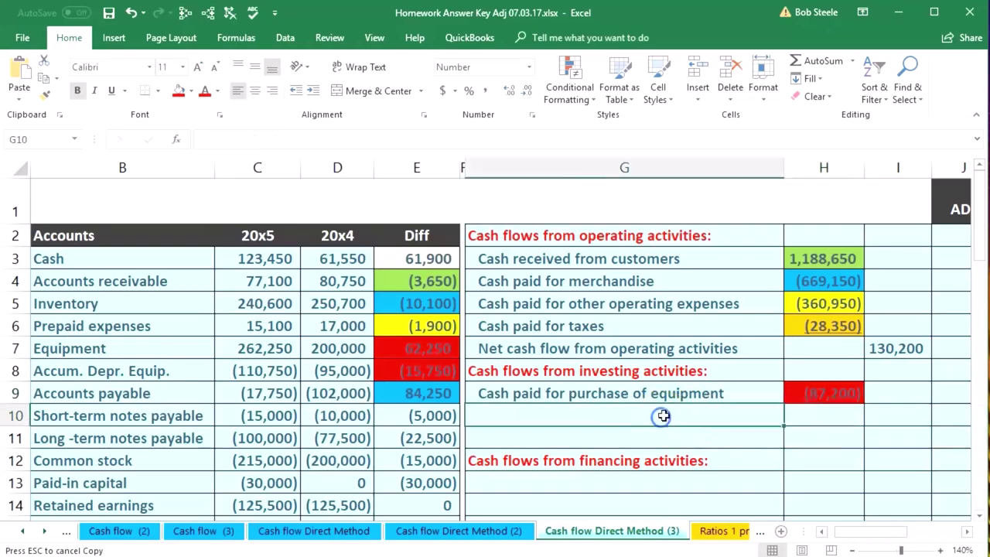
Paste the subtotal label "Net cash flows form investing activities" into G11, directly above the financing activities heading
{"action": "scroll", "coordinate": [664, 416], "scroll_direction": "down", "scroll_amount": 2}
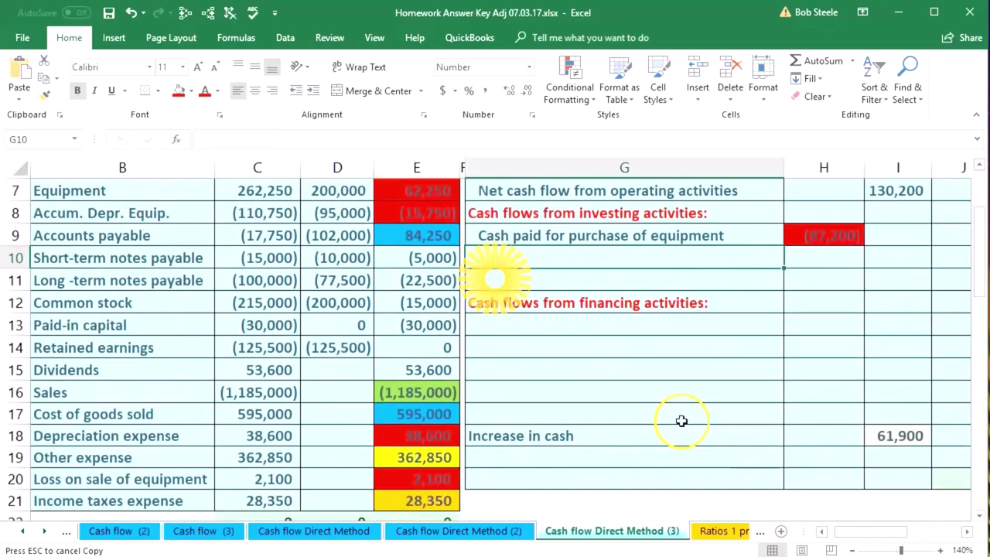
{"action": "left_click", "coordinate": [861, 442]}
{"action": "scroll", "coordinate": [861, 443], "scroll_direction": "up", "scroll_amount": 2}
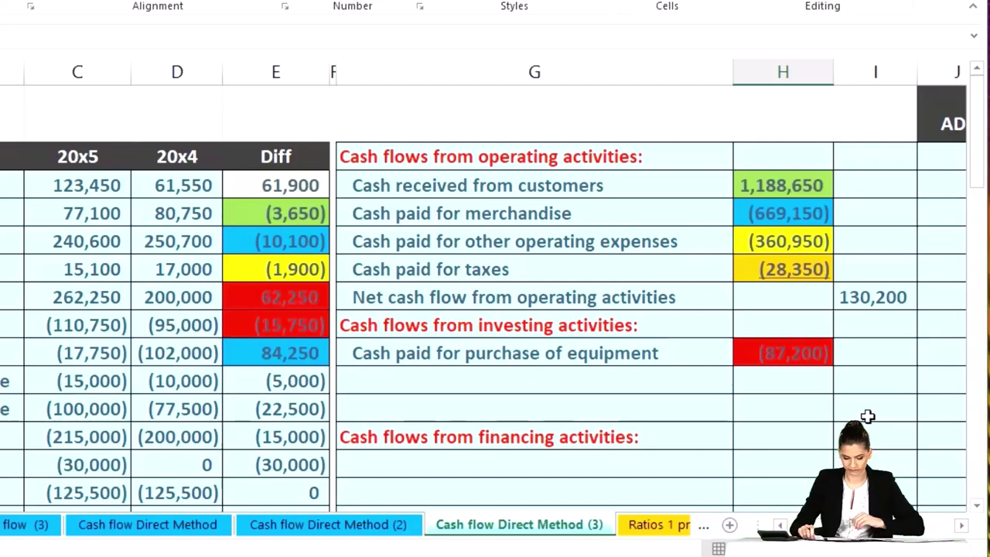
{"action": "left_click", "coordinate": [872, 411]}
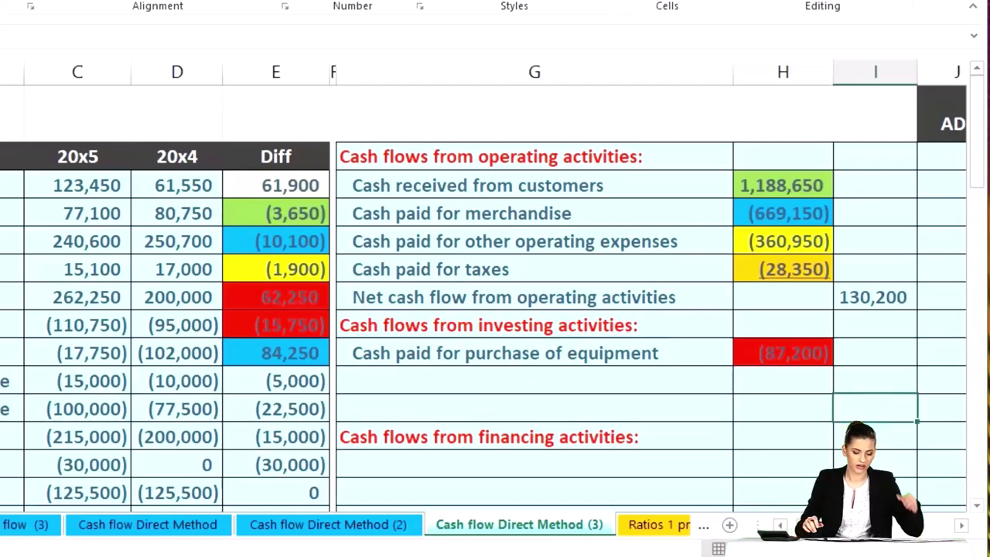
{"action": "key", "text": "ctrl+c"}
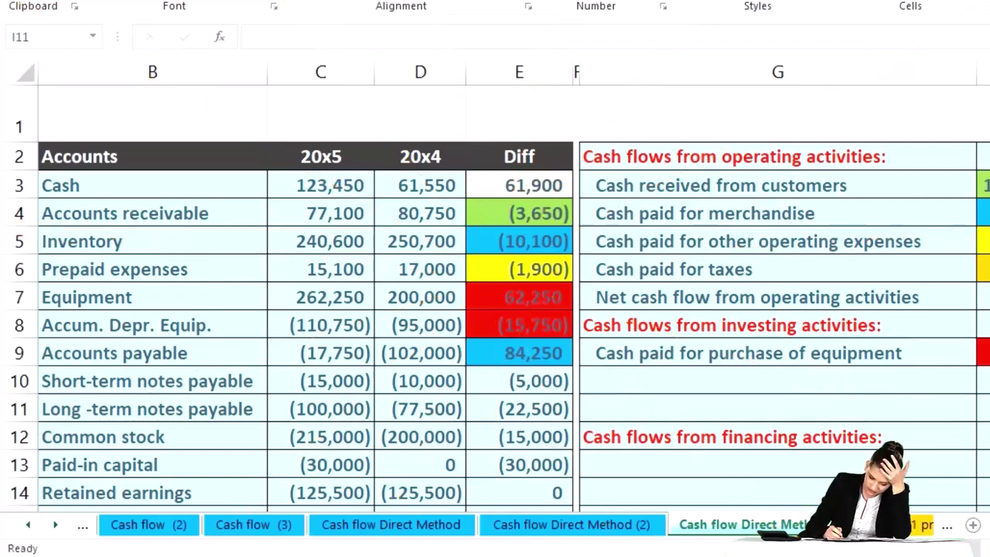
{"action": "left_click", "coordinate": [736, 407]}
{"action": "key", "text": "ctrl+v"}
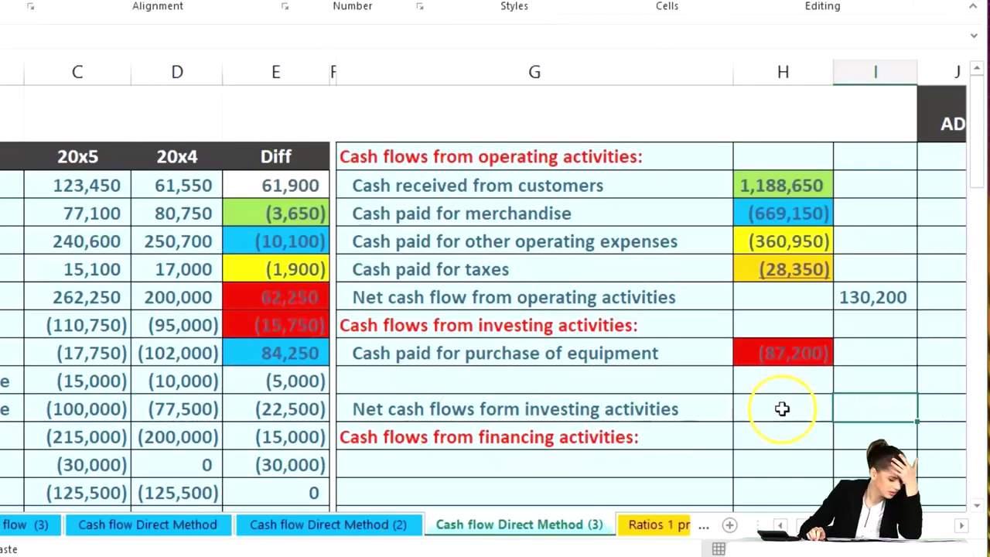
Paste the line label "Cash received from sale of equipment" into G10 and select its amount cell H10
{"action": "left_click", "coordinate": [607, 377]}
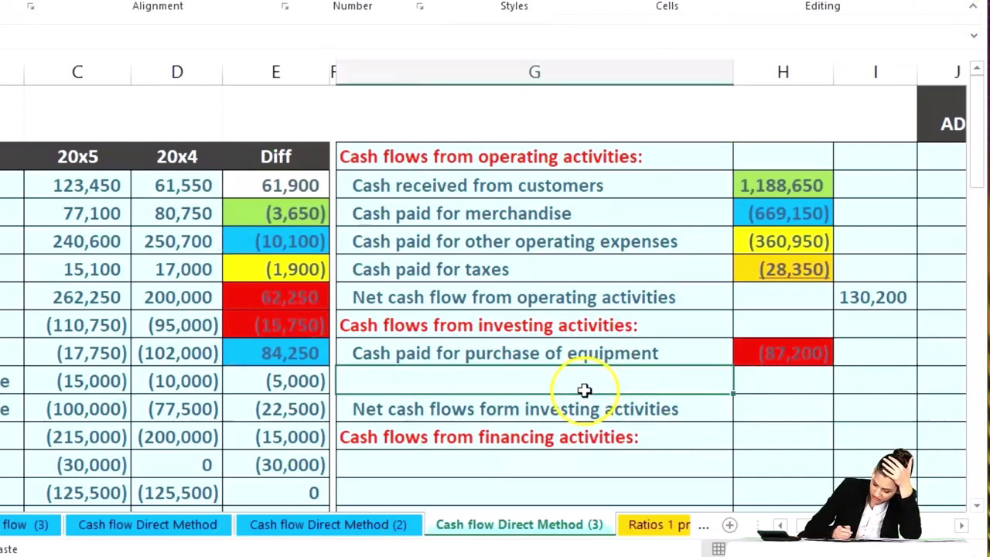
{"action": "scroll", "coordinate": [584, 391], "scroll_direction": "down", "scroll_amount": 3}
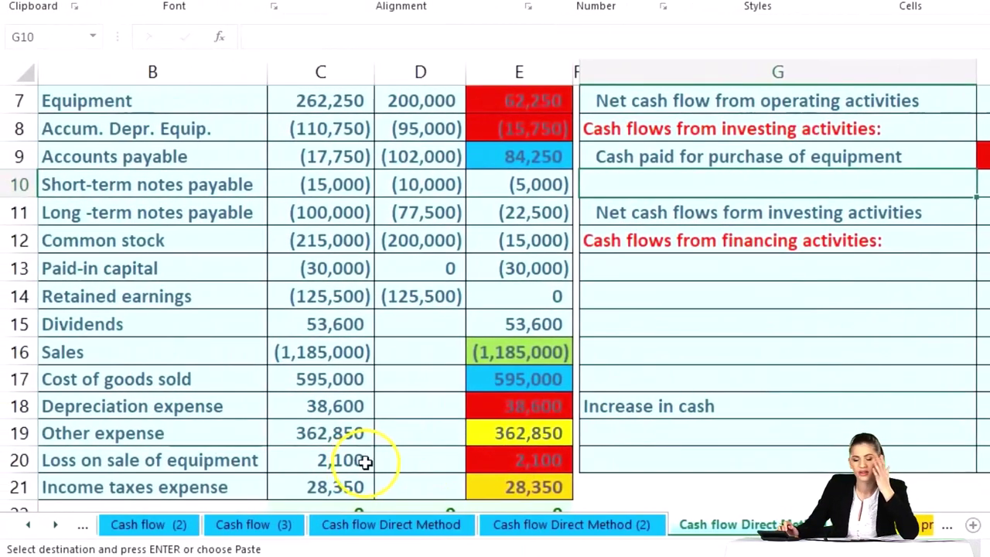
{"action": "scroll", "coordinate": [789, 298], "scroll_direction": "up", "scroll_amount": 1}
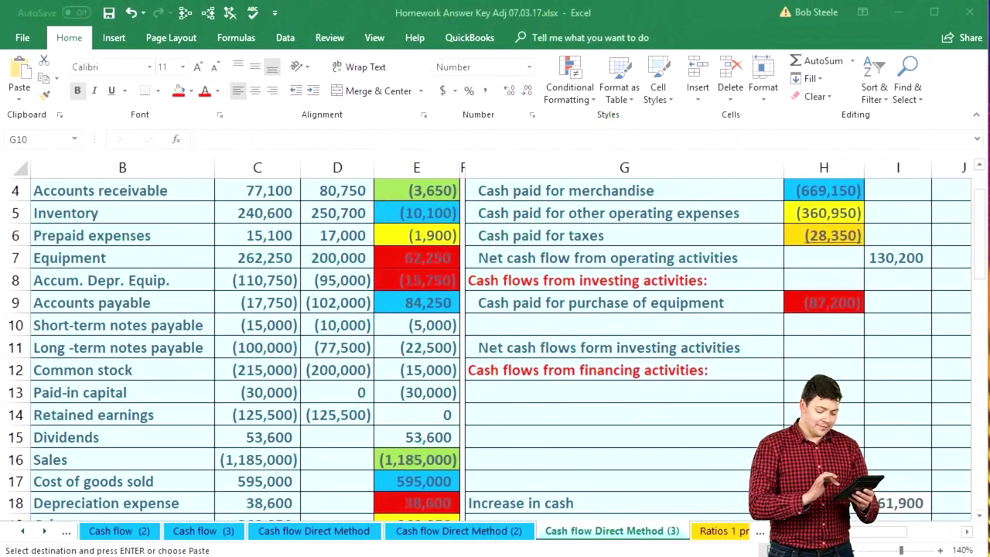
{"action": "left_click", "coordinate": [556, 319]}
{"action": "key", "text": "ctrl+v"}
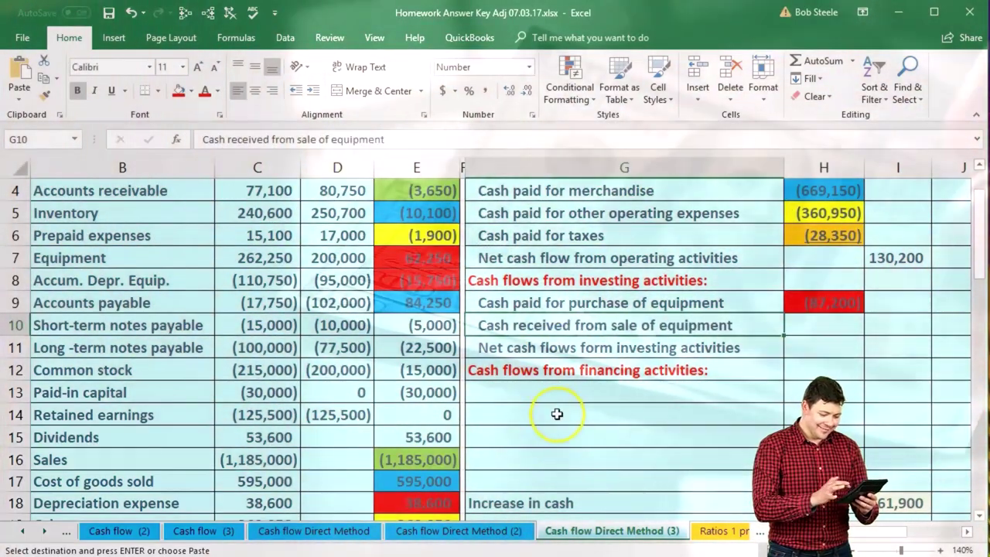
{"action": "left_click", "coordinate": [814, 331]}
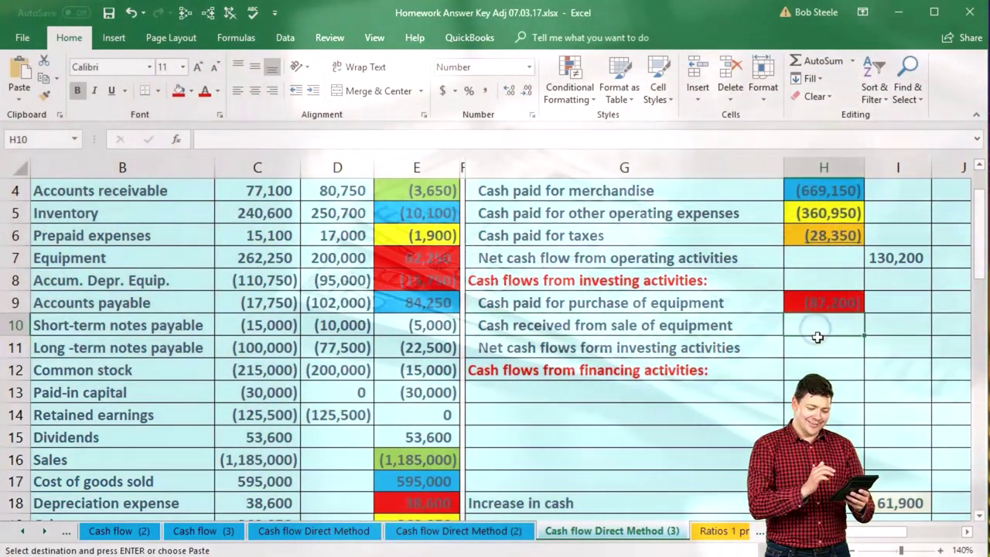
Total the investing activities in I11 by summing H9:H10, and select the financing activities heading in G12
{"action": "left_click", "coordinate": [886, 343]}
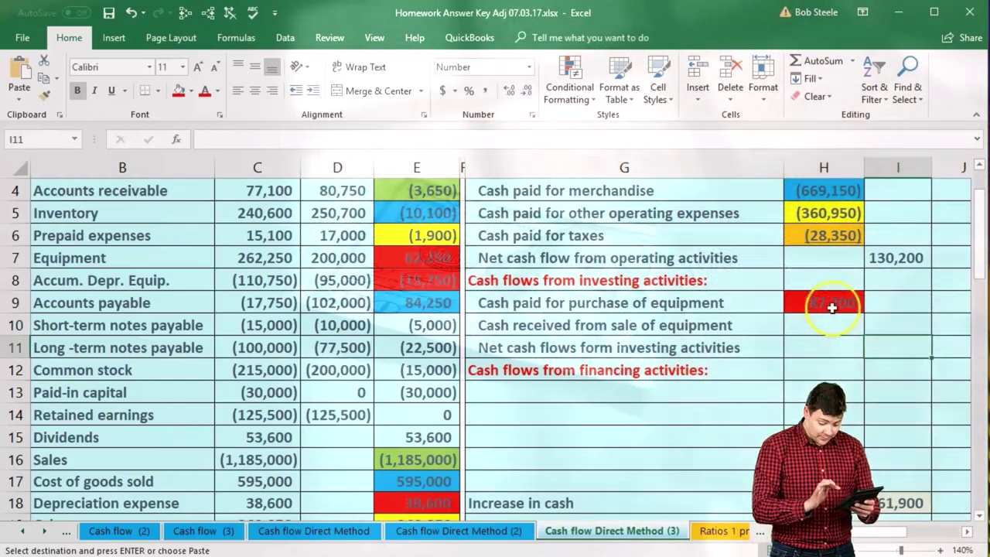
{"action": "type", "text": "=sum("}
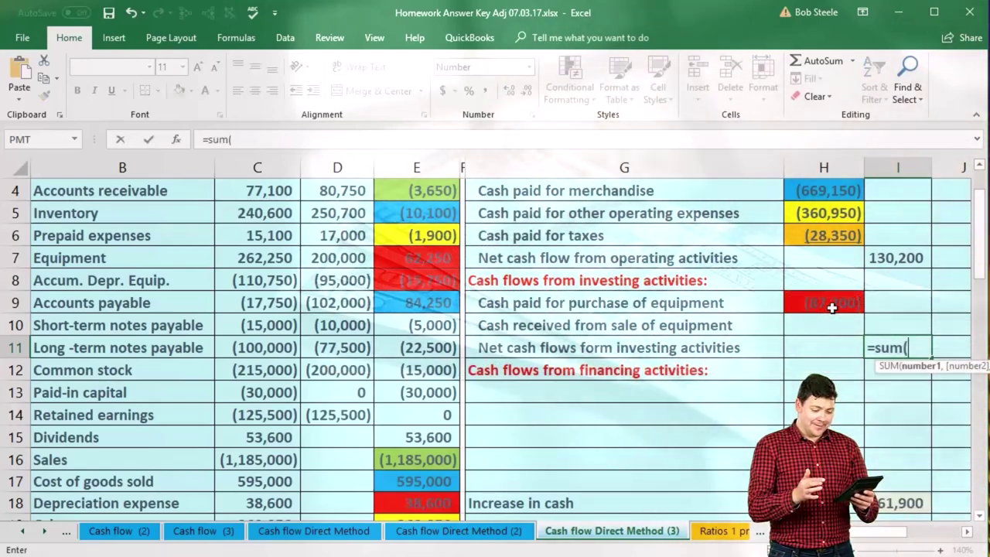
{"action": "left_click_drag", "start_coordinate": [832, 307], "coordinate": [831, 320]}
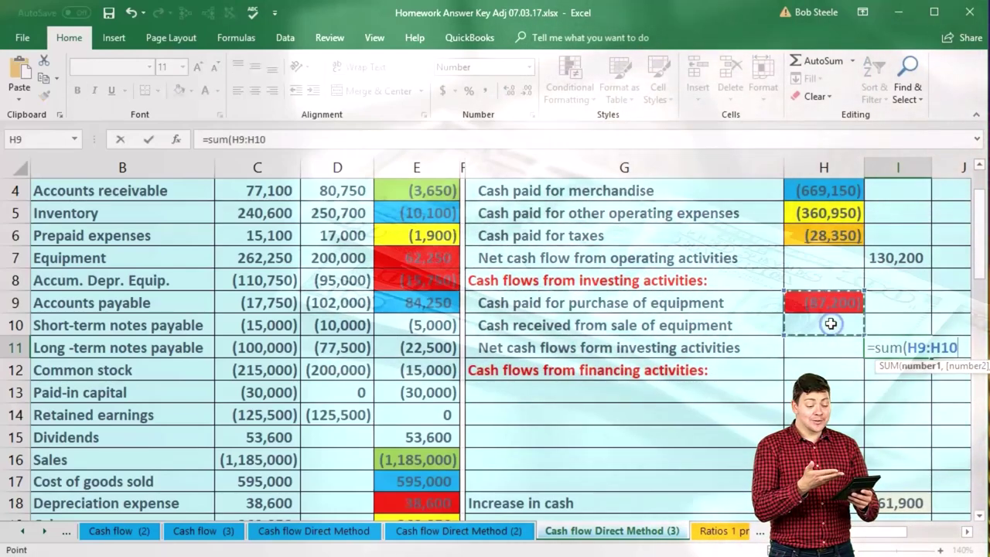
{"action": "key", "text": "Return"}
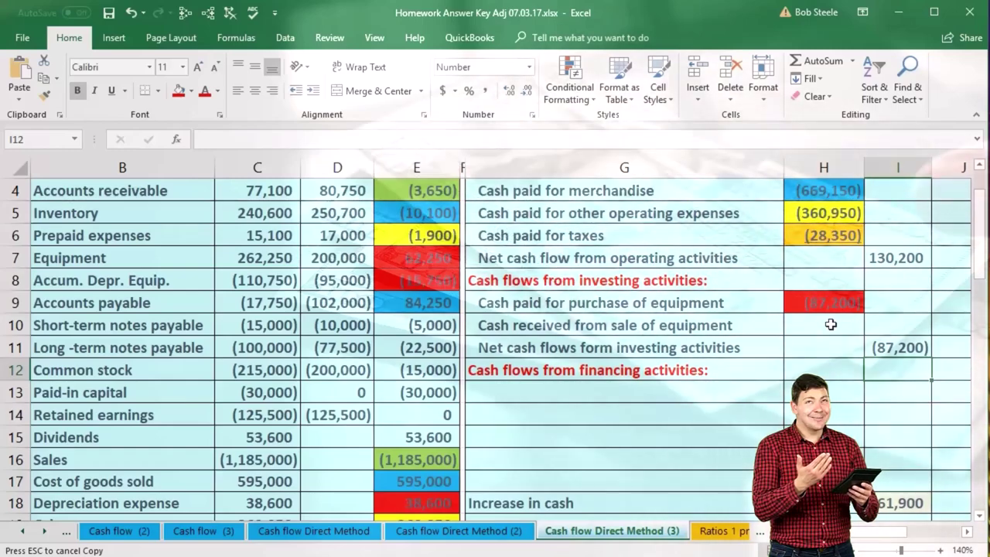
{"action": "left_click", "coordinate": [757, 376]}
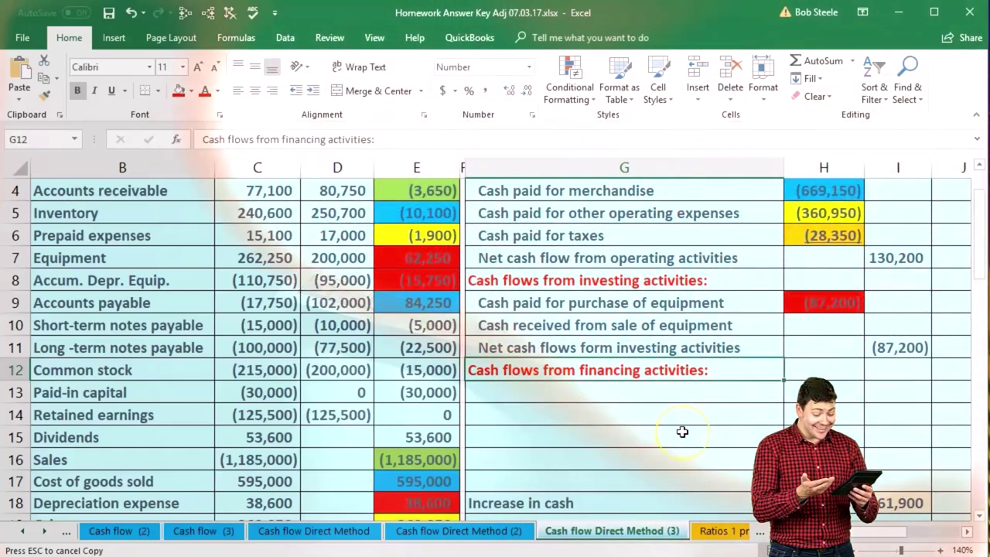